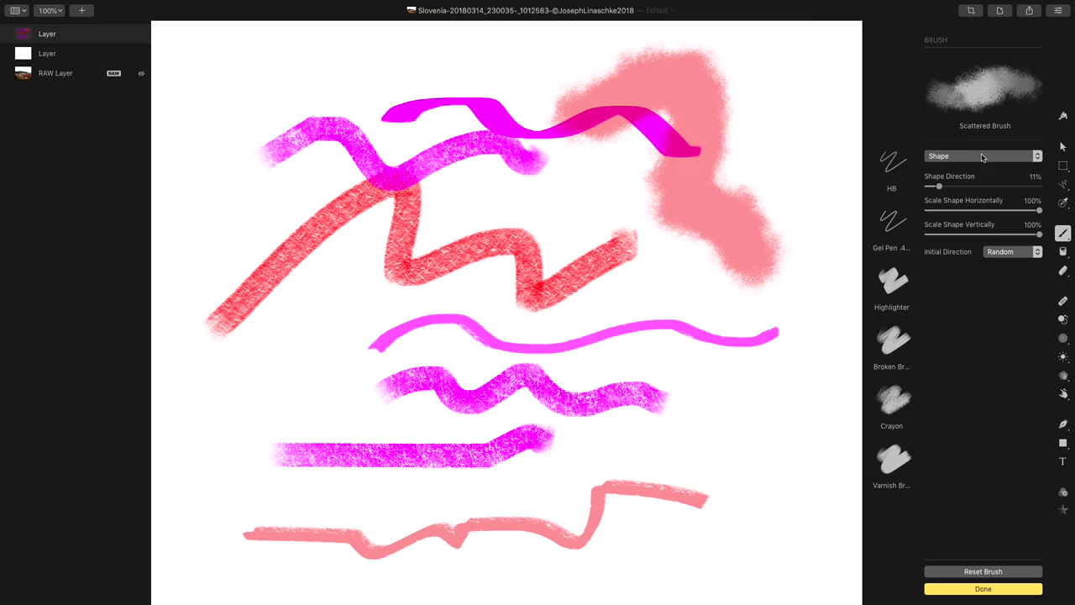
# Set the Scattered Brush's Pressure dynamics to 46% size, 72% opacity and 16% tilt angle.
pyautogui.click(982, 157)
pyautogui.click(981, 168)
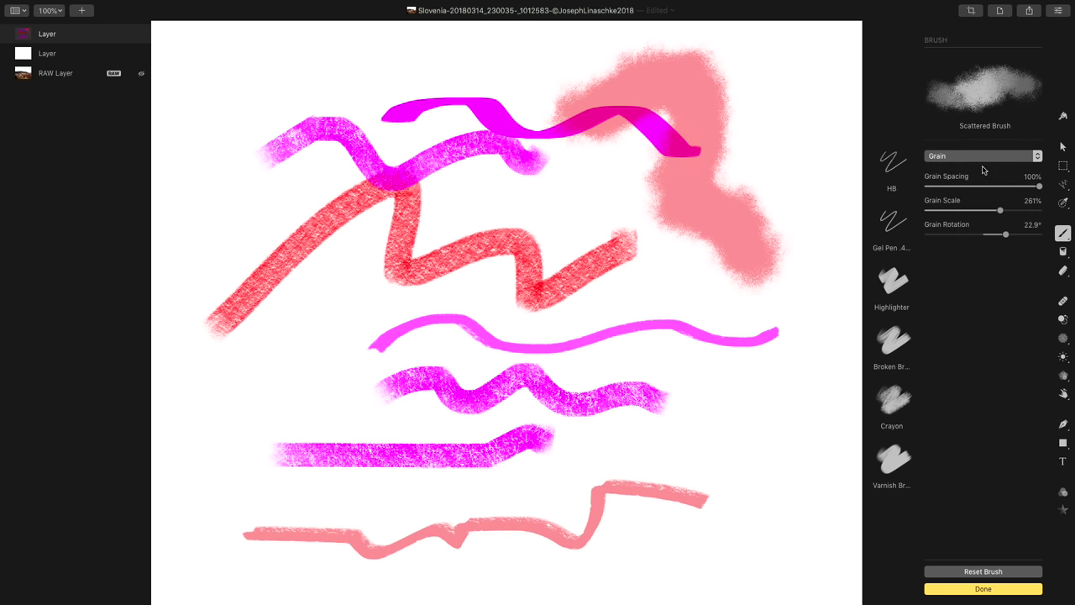
pyautogui.click(981, 158)
pyautogui.click(979, 169)
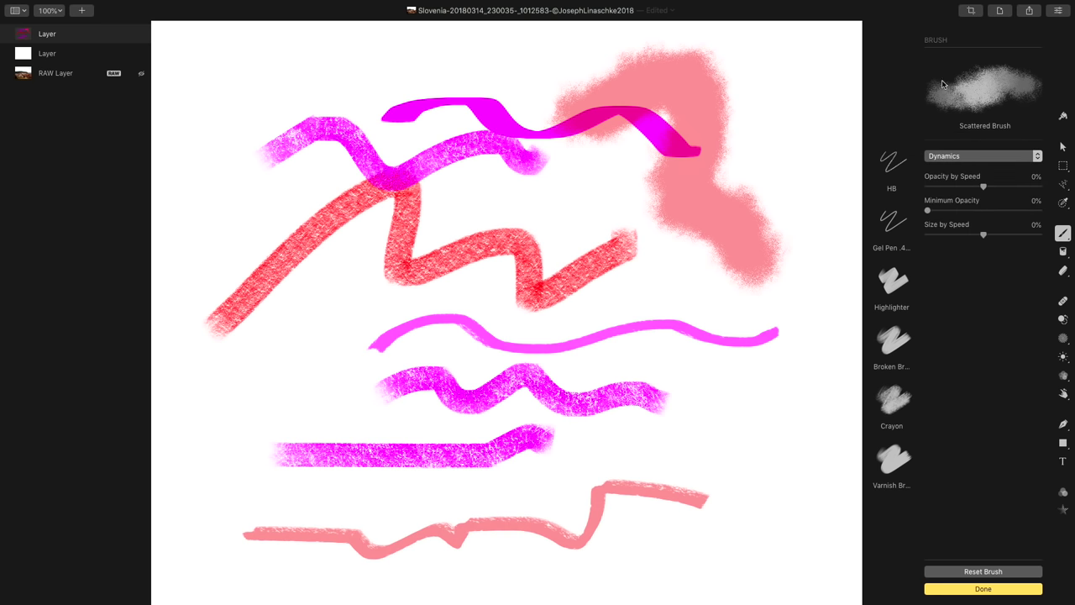
pyautogui.click(987, 155)
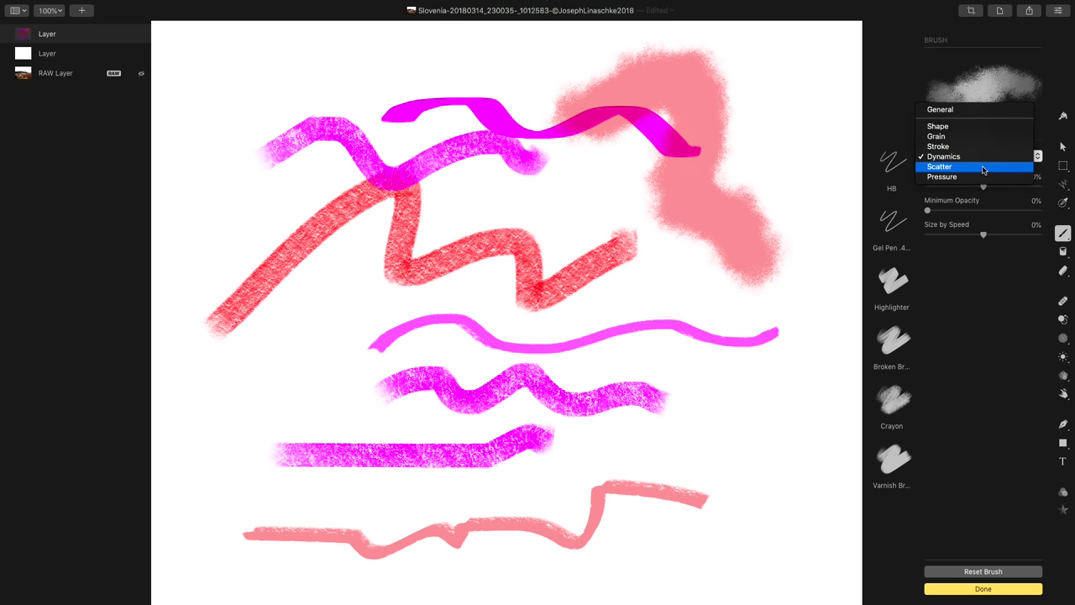
pyautogui.click(983, 177)
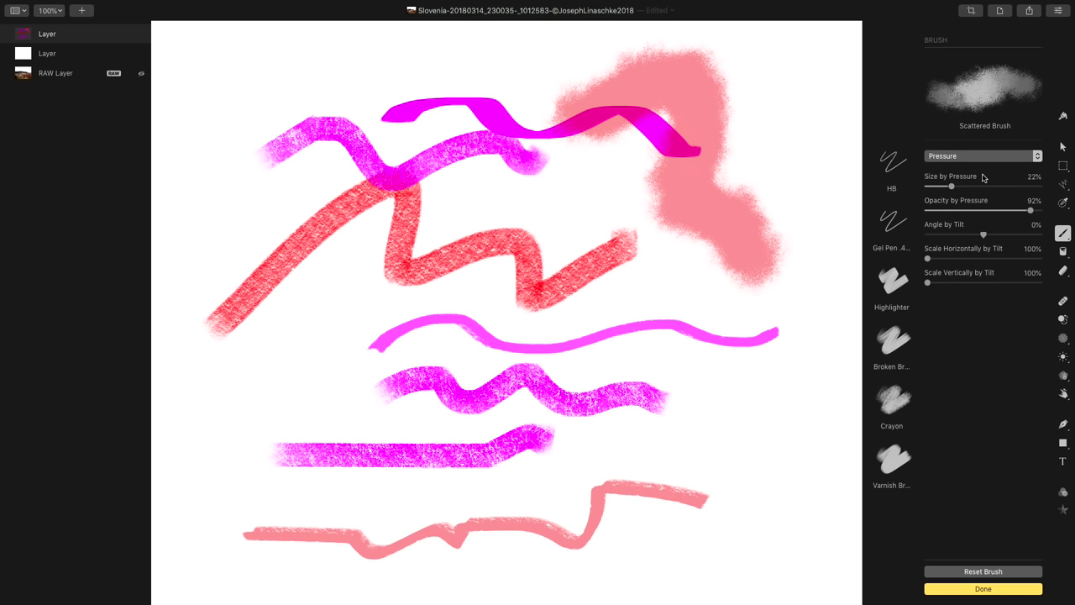
pyautogui.moveTo(952, 191)
pyautogui.mouseDown()
pyautogui.moveTo(979, 191)
pyautogui.moveTo(1009, 214)
pyautogui.mouseUp()
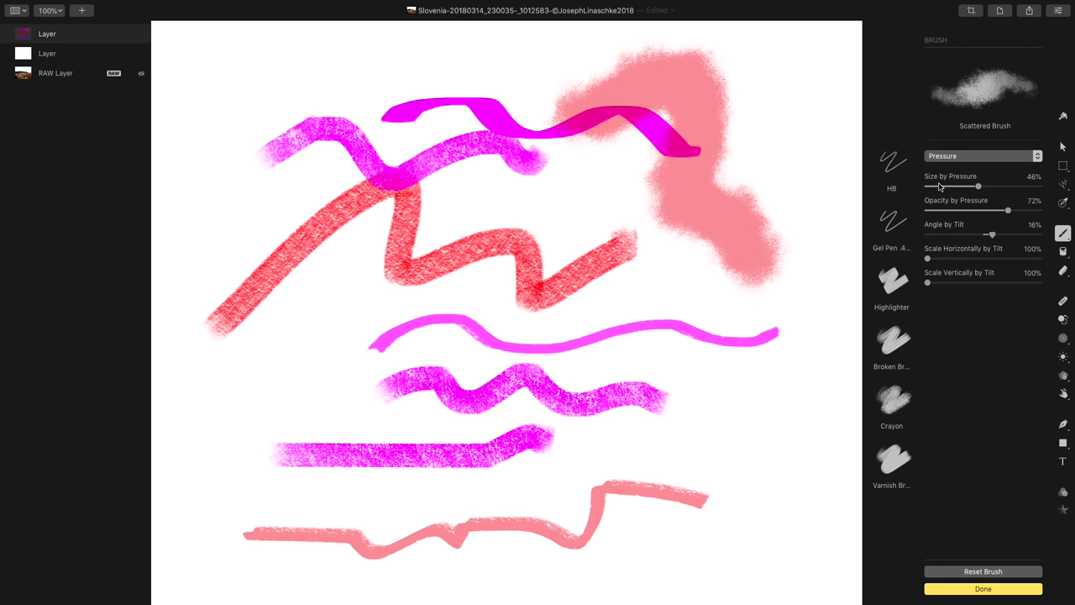
pyautogui.moveTo(939, 186)
# Switch from Color Fill to the Erase tool, keeping Pressure as the brush mode.
pyautogui.click(1063, 252)
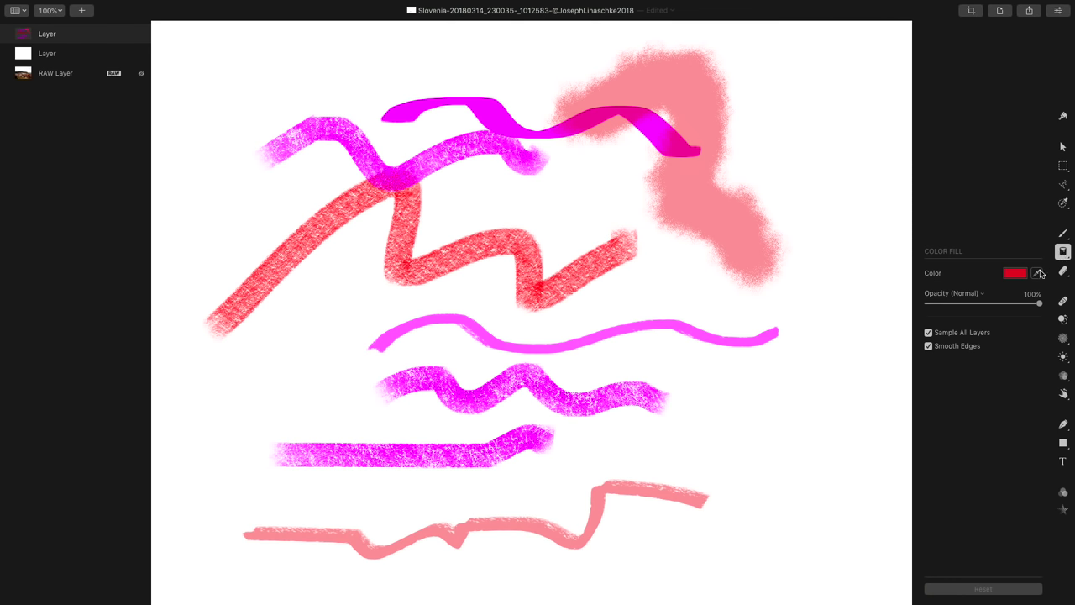
pyautogui.click(1064, 272)
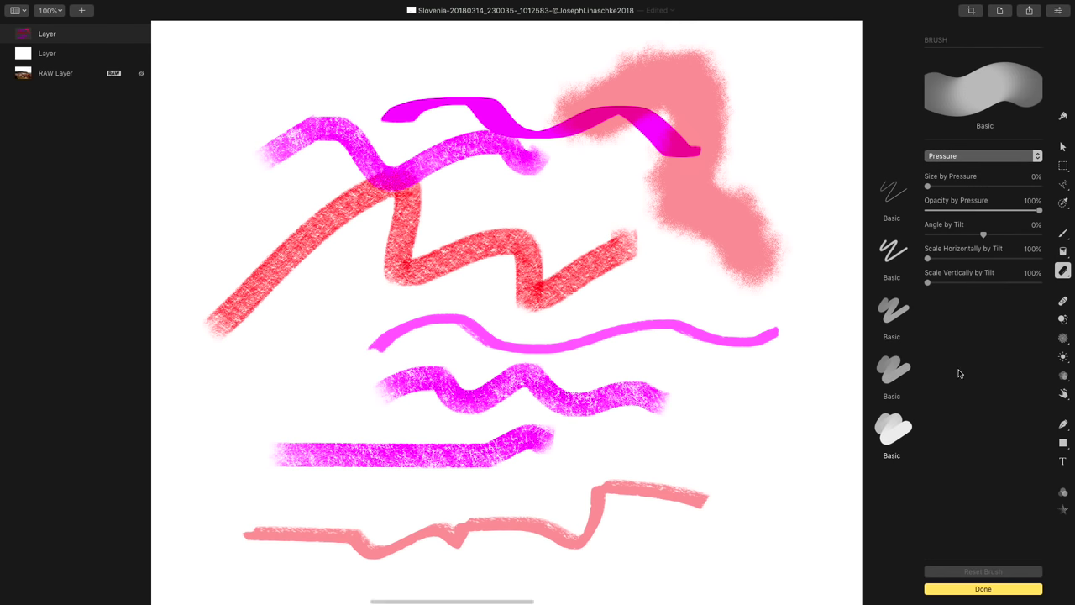
pyautogui.click(982, 156)
pyautogui.click(944, 185)
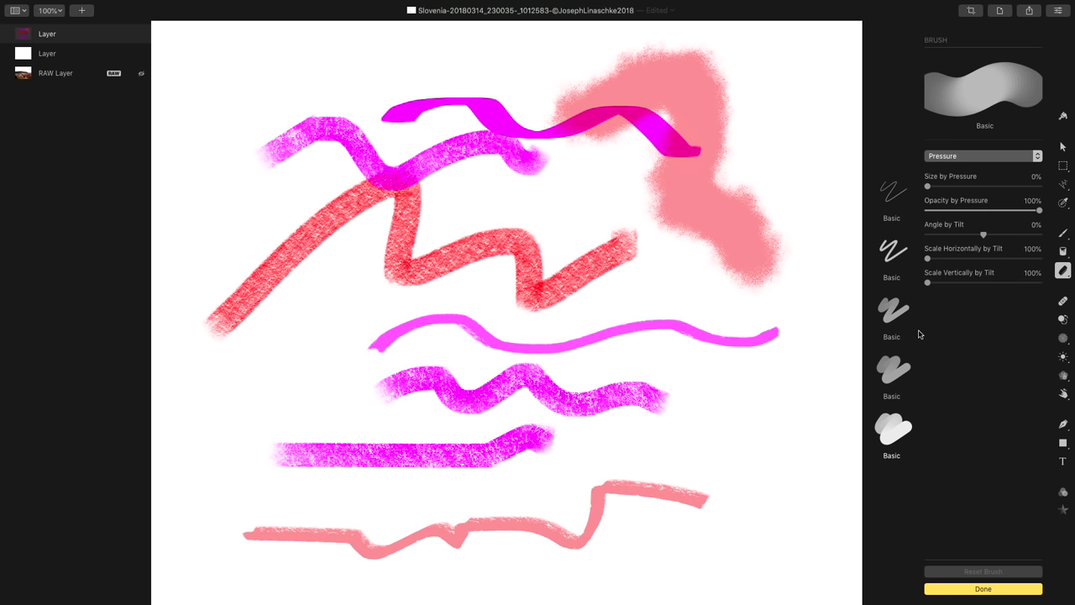
# Try the Erase tool's Basic brush presets, then choose the Repair tool.
pyautogui.click(893, 315)
pyautogui.click(894, 367)
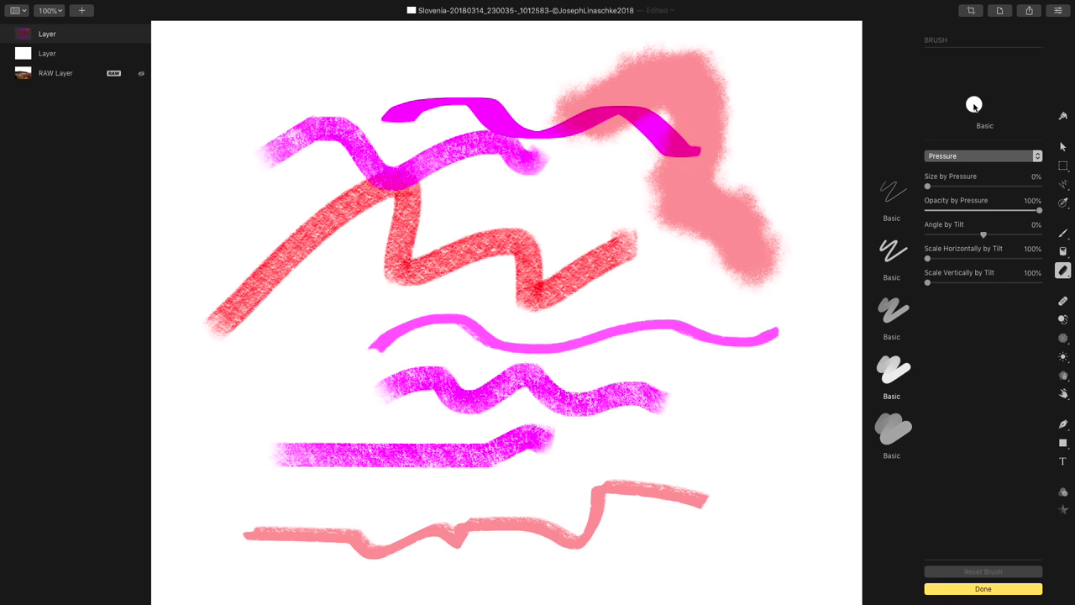
pyautogui.click(897, 260)
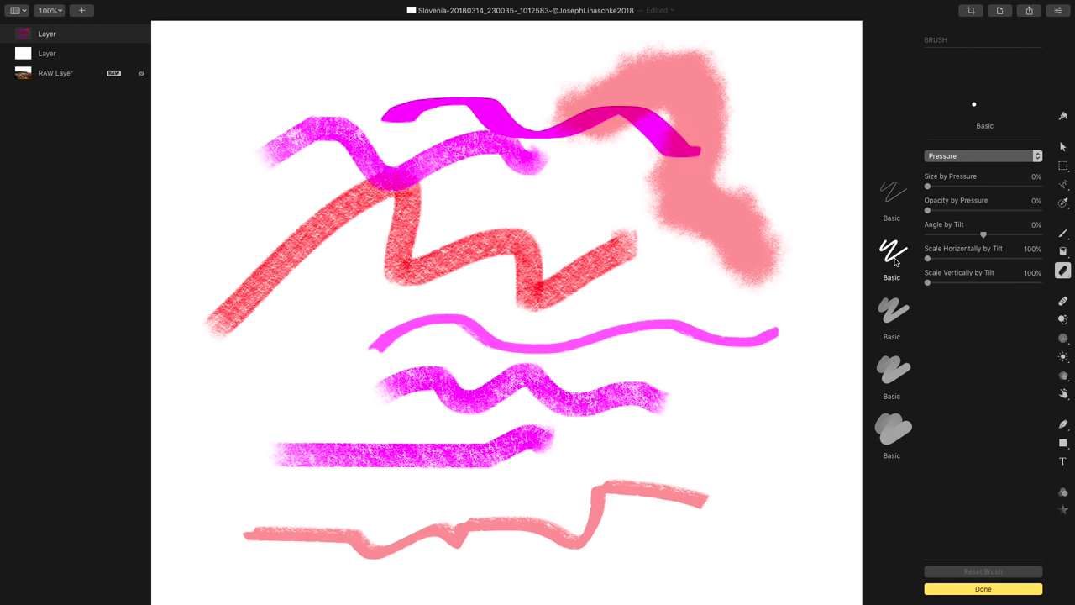
pyautogui.click(888, 188)
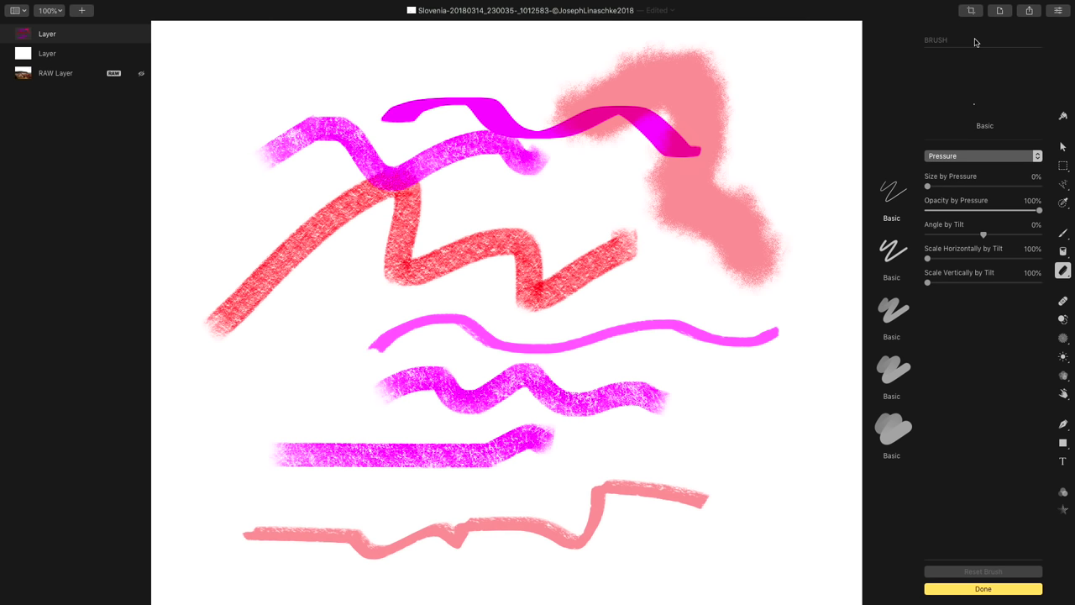
pyautogui.click(1061, 302)
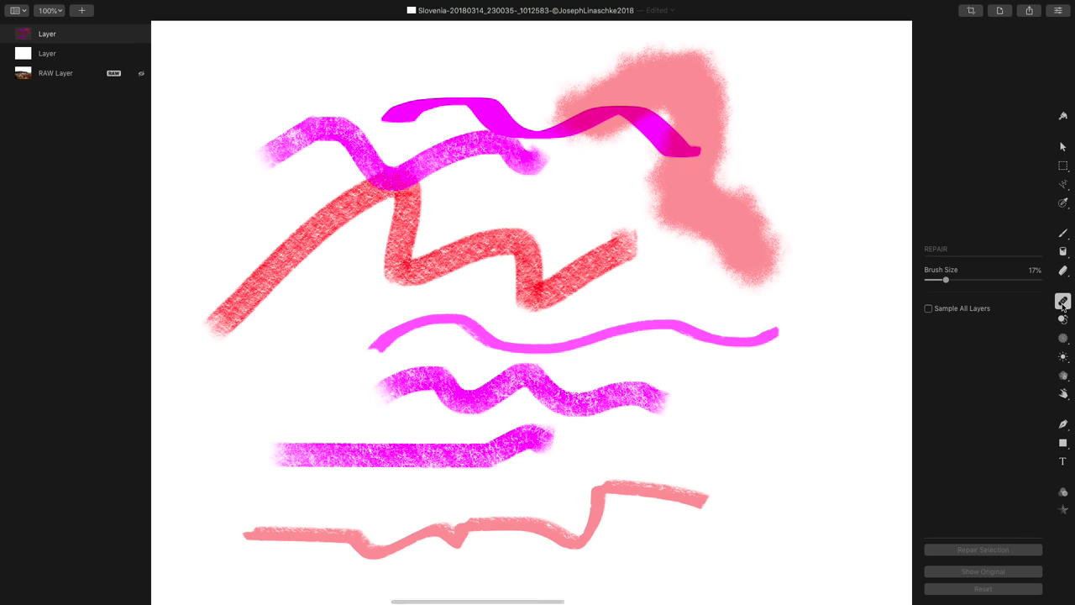
# Delete the white fill layer and the brush-stroke layer, leaving only the RAW photo layer.
pyautogui.click(80, 74)
pyautogui.click(81, 55)
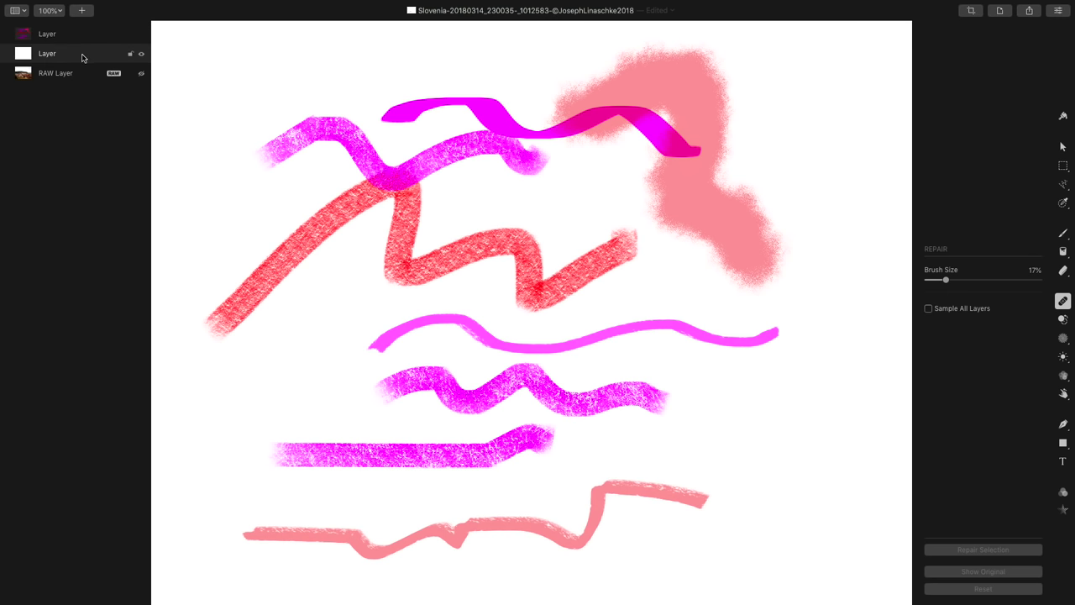
pyautogui.press('Delete')
pyautogui.click(80, 40)
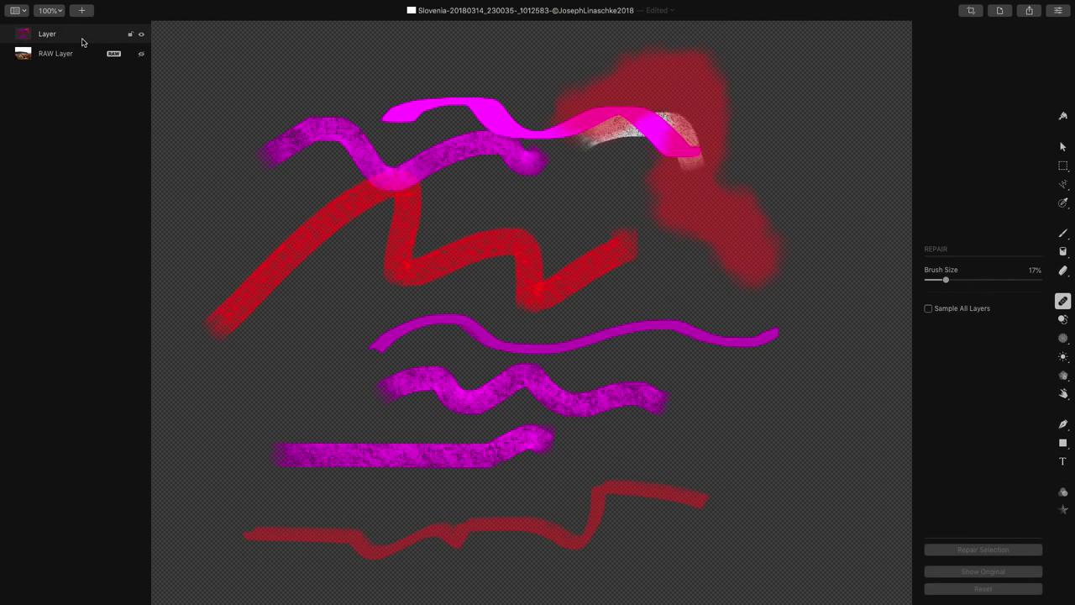
pyautogui.press('Delete')
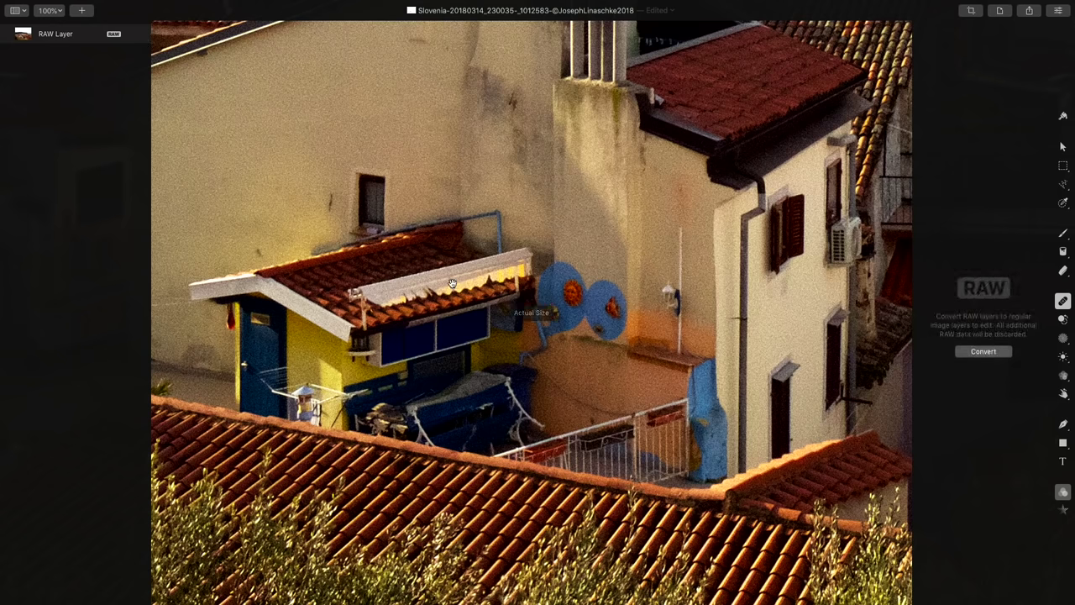
# Zoom and pan to bring the upper part of the rooftop photo into view.
pyautogui.scroll(-3, 452, 286)
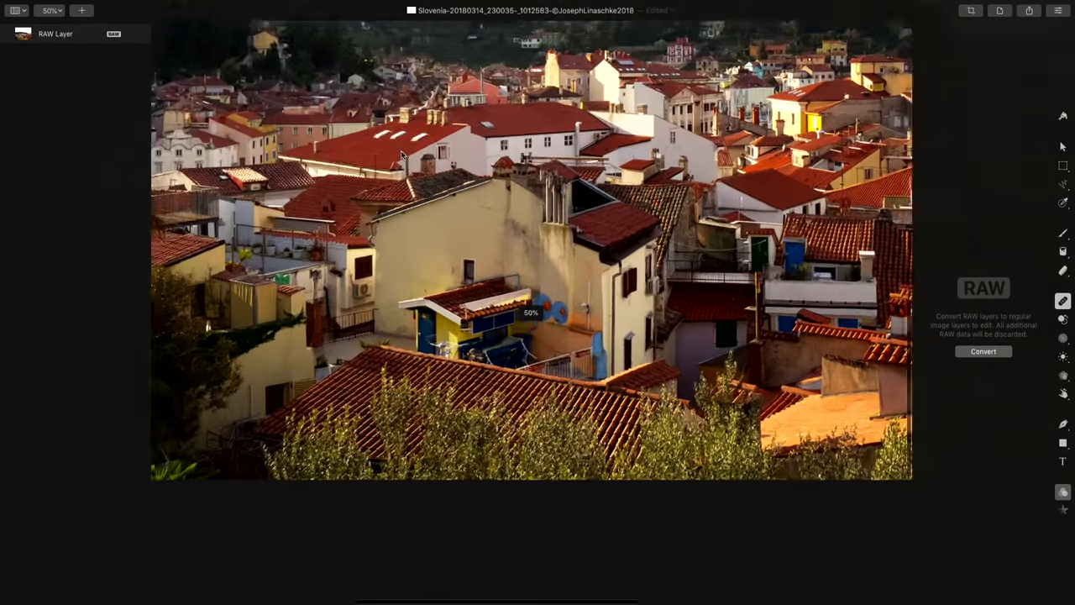
pyautogui.scroll(3, 402, 155)
pyautogui.moveTo(402, 155); pyautogui.dragTo(481, 266)
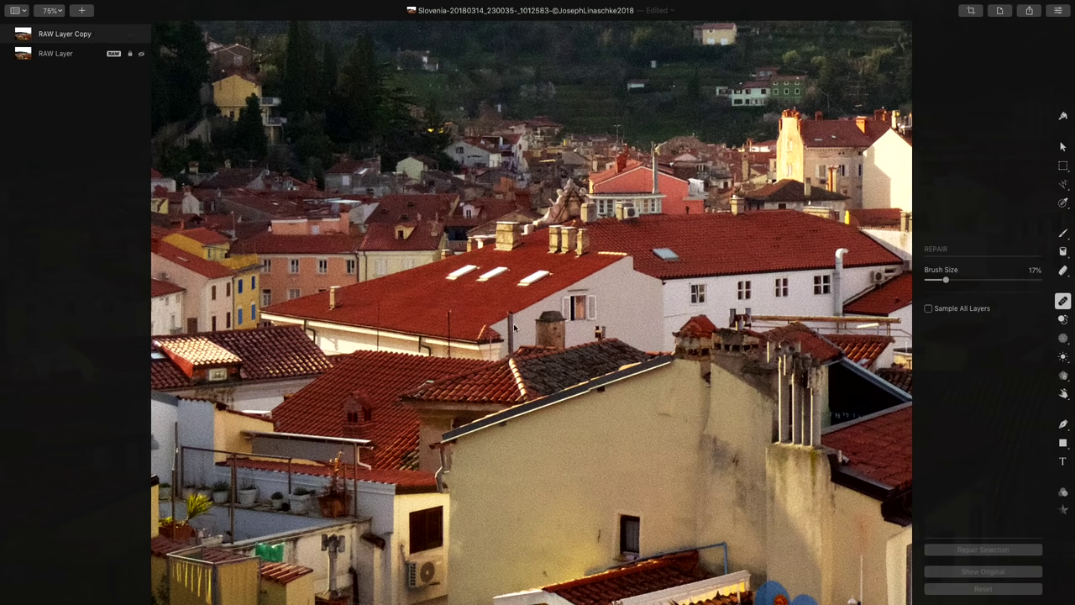
# Enlarge the Repair brush to 25% size.
pyautogui.scroll(2, 514, 328)
pyautogui.scroll(1, 440, 277)
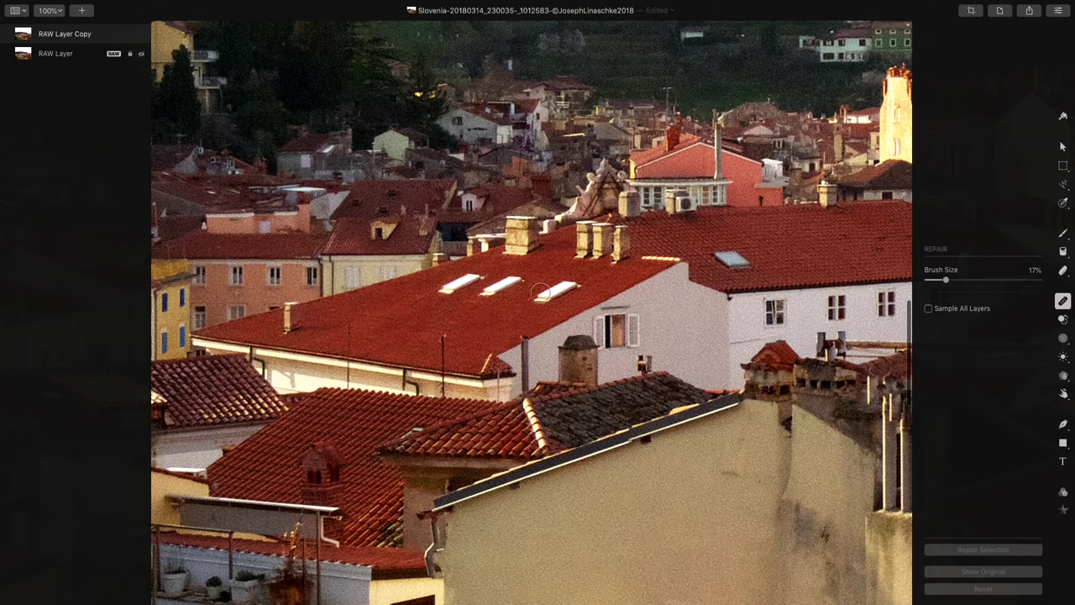
pyautogui.moveTo(948, 280); pyautogui.dragTo(955, 279)
pyautogui.press(']')
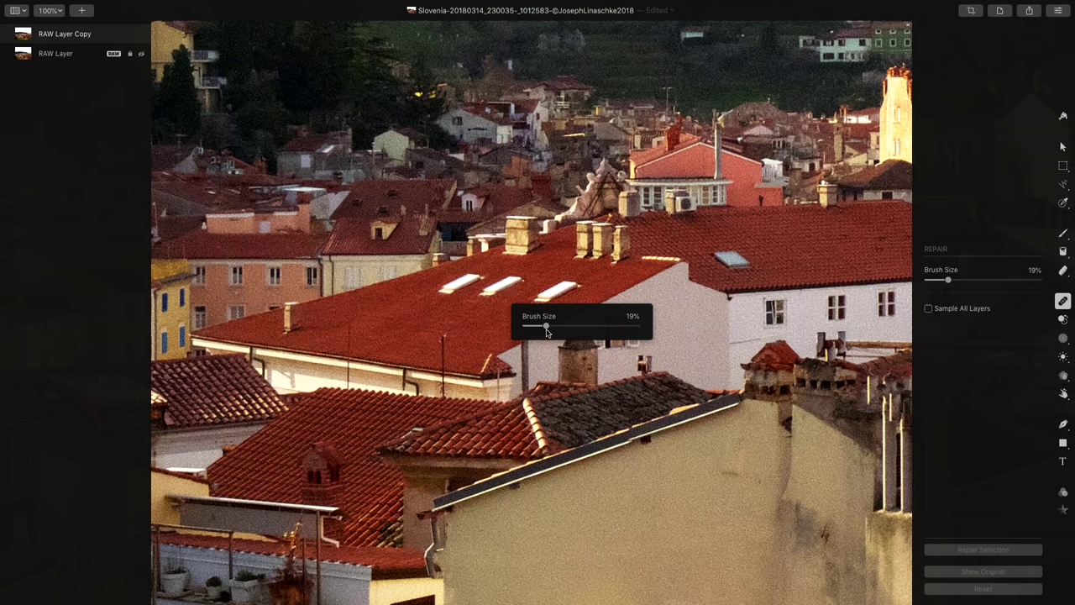
pyautogui.moveTo(546, 332)
pyautogui.mouseDown()
pyautogui.moveTo(591, 327)
pyautogui.moveTo(561, 326)
pyautogui.mouseUp()
# Repair away the skylights on the red roof and a blemish on the tiled roof.
pyautogui.moveTo(473, 273)
pyautogui.mouseDown()
pyautogui.moveTo(438, 298)
pyautogui.moveTo(542, 277)
pyautogui.moveTo(576, 286)
pyautogui.moveTo(530, 306)
pyautogui.mouseUp()
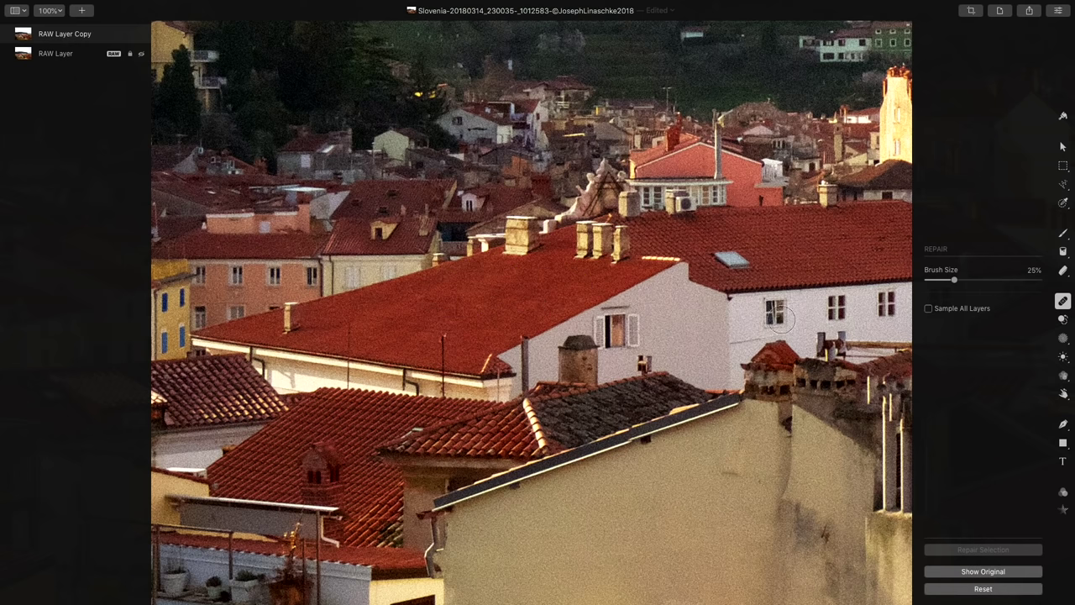
pyautogui.moveTo(719, 245); pyautogui.dragTo(749, 262)
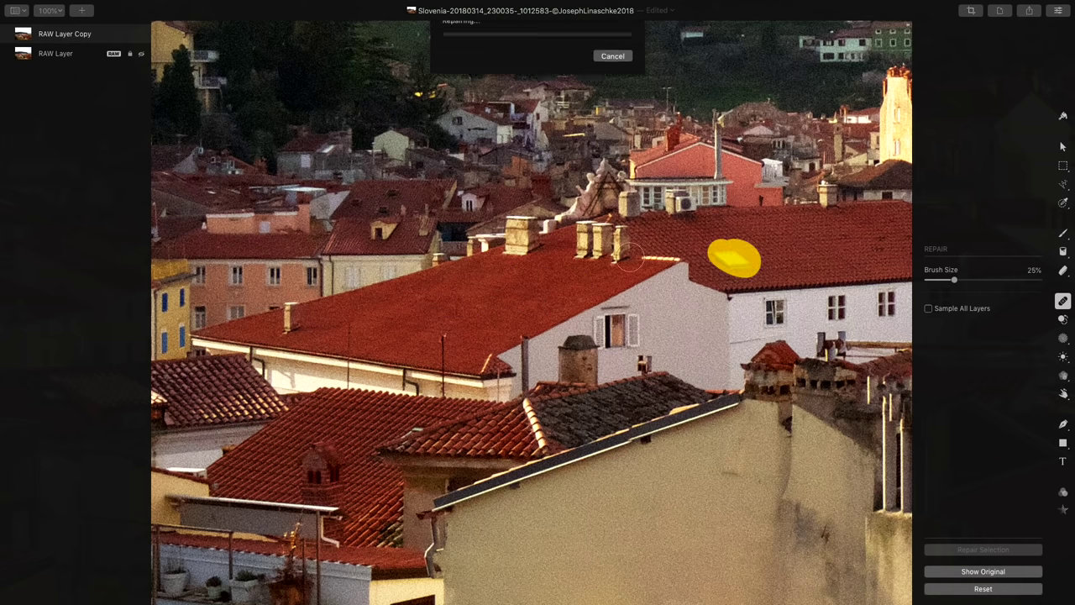
pyautogui.hscroll(5, 770, 254)
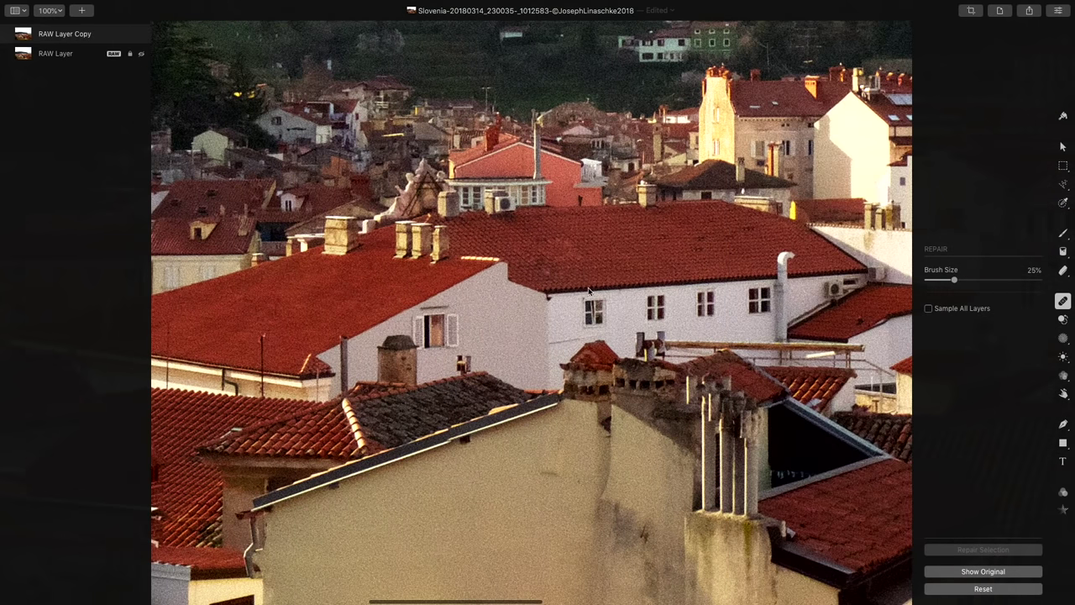
pyautogui.scroll(5, 588, 291)
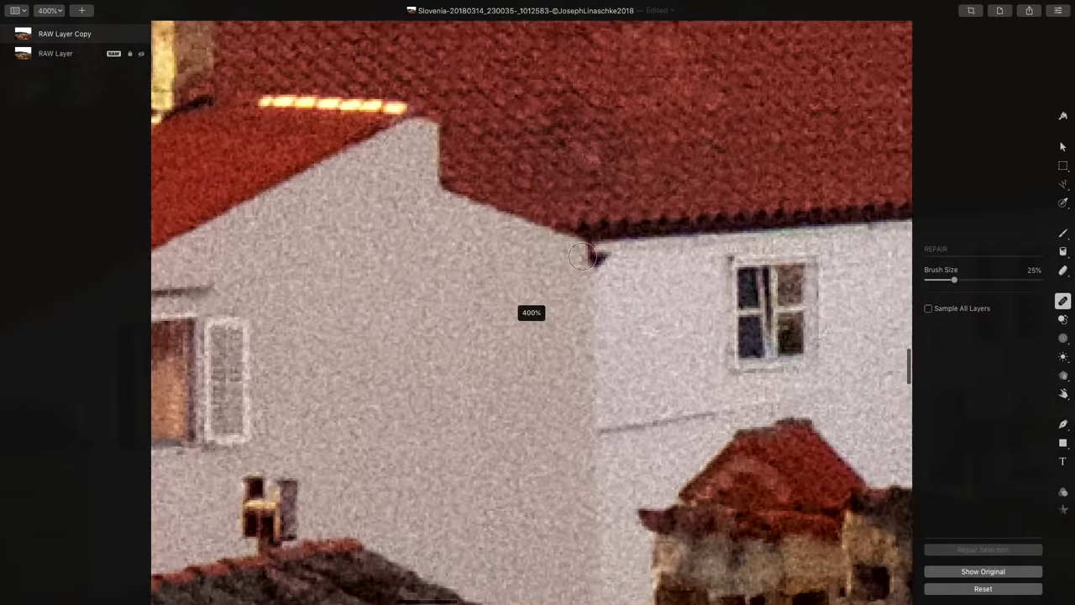
pyautogui.moveTo(792, 163); pyautogui.dragTo(596, 240)
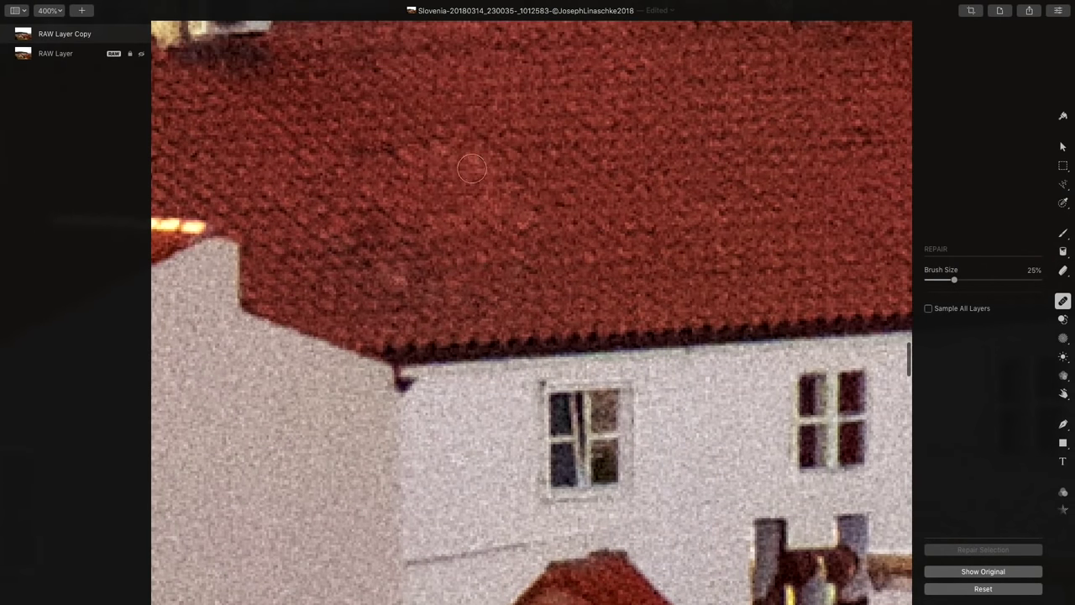
pyautogui.moveTo(515, 225); pyautogui.dragTo(528, 205)
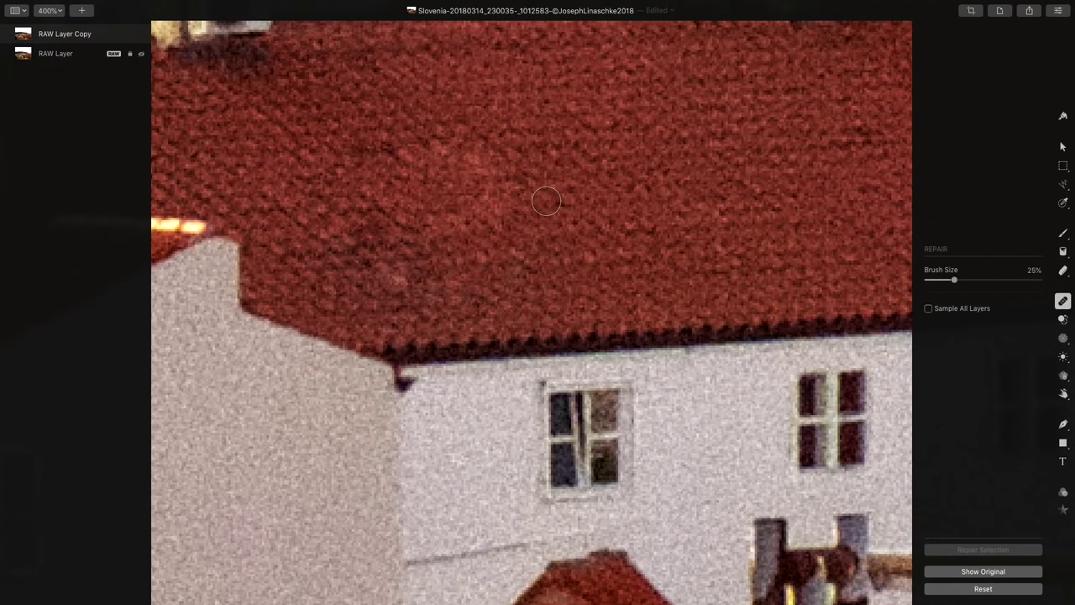
# Paint out the small windows and leftover spots on the white wall below the roof.
pyautogui.scroll(-5, 530, 308)
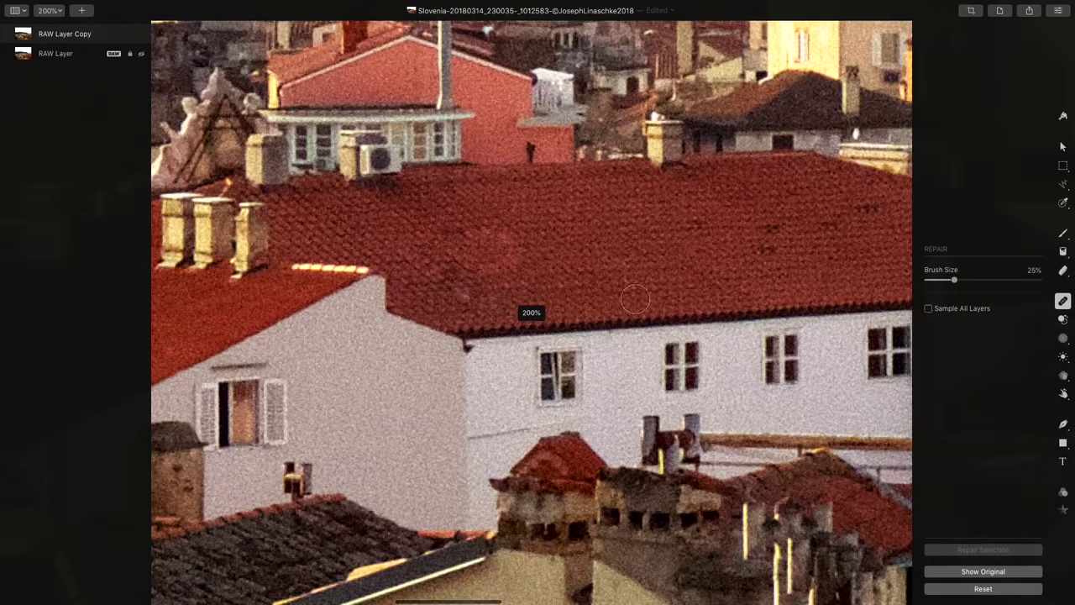
pyautogui.hscroll(3, 427, 310)
pyautogui.moveTo(426, 310)
pyautogui.mouseDown()
pyautogui.moveTo(418, 311)
pyautogui.moveTo(453, 311)
pyautogui.moveTo(454, 349)
pyautogui.moveTo(423, 352)
pyautogui.moveTo(418, 319)
pyautogui.moveTo(420, 357)
pyautogui.mouseUp()
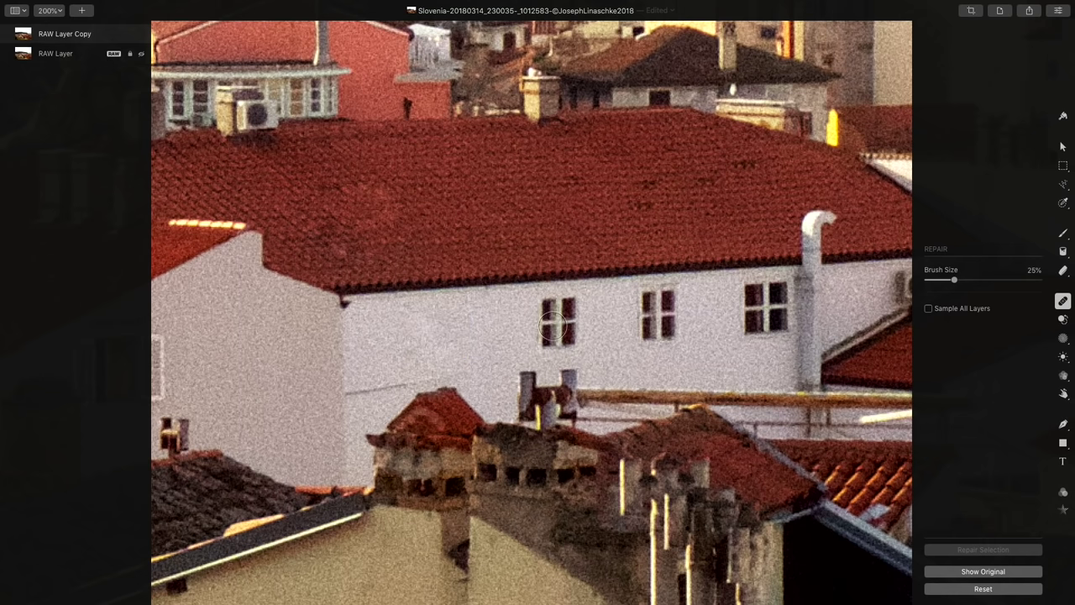
pyautogui.moveTo(551, 310)
pyautogui.mouseDown()
pyautogui.moveTo(572, 307)
pyautogui.moveTo(571, 341)
pyautogui.moveTo(538, 346)
pyautogui.moveTo(543, 323)
pyautogui.mouseUp()
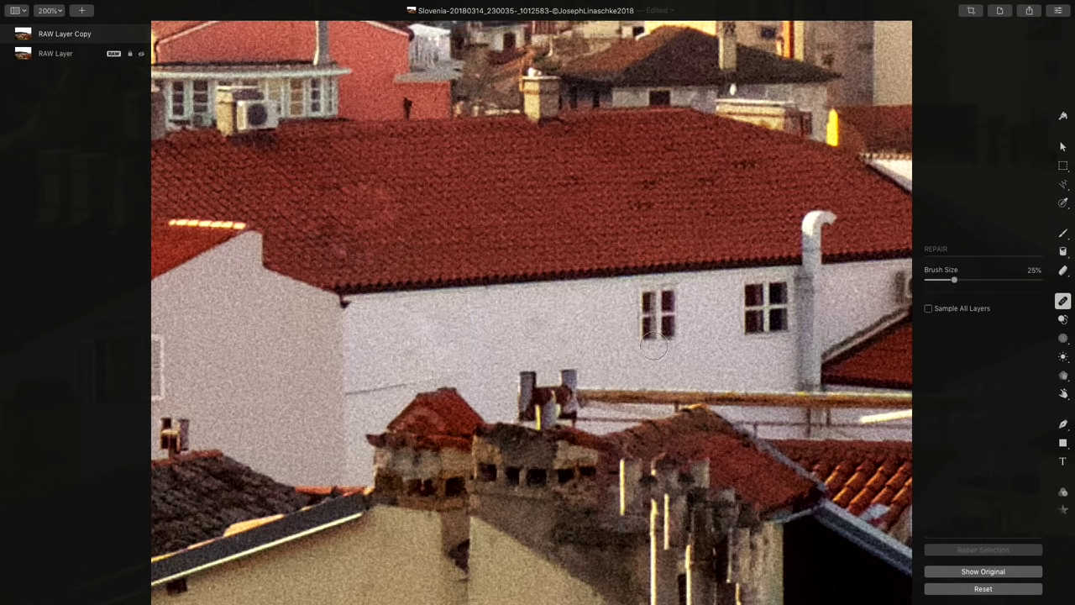
pyautogui.moveTo(648, 299)
pyautogui.mouseDown()
pyautogui.moveTo(677, 298)
pyautogui.moveTo(676, 340)
pyautogui.moveTo(642, 340)
pyautogui.moveTo(647, 304)
pyautogui.mouseUp()
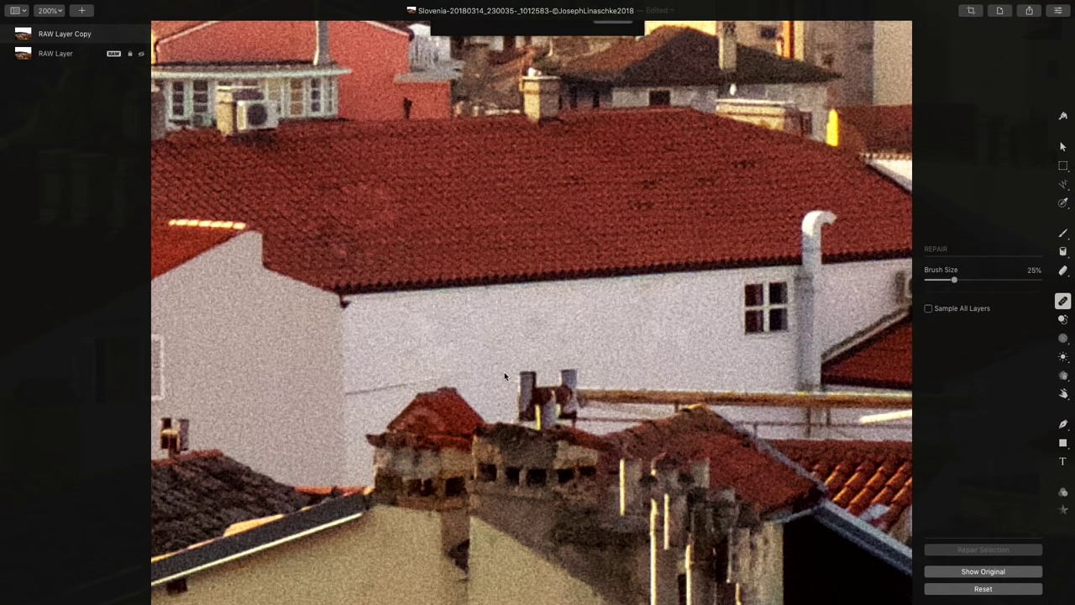
pyautogui.hscroll(3, 523, 302)
pyautogui.hscroll(3, 524, 302)
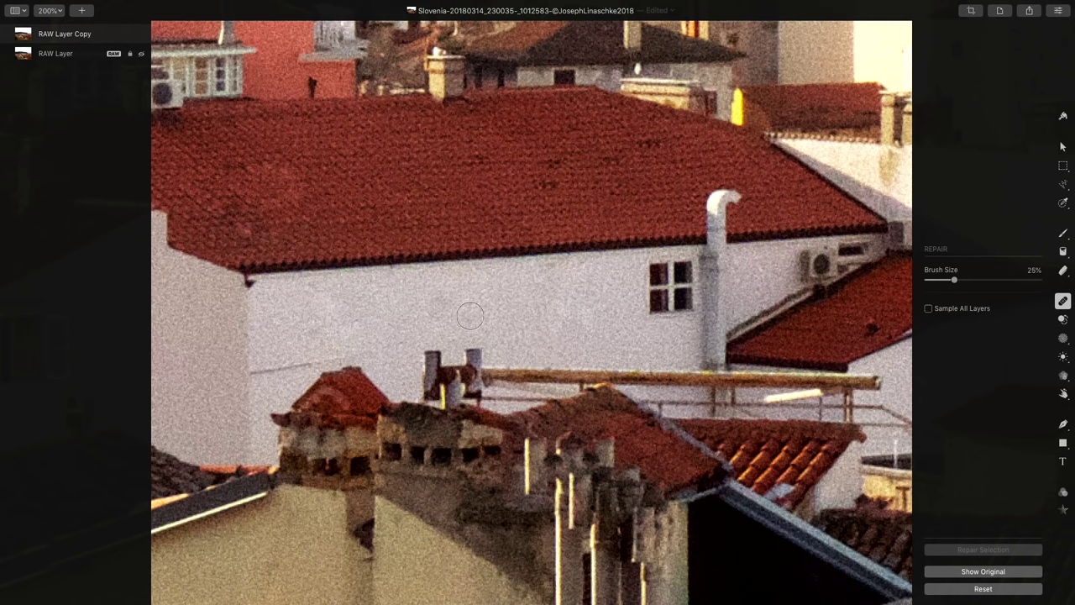
pyautogui.click(438, 297)
pyautogui.click(322, 315)
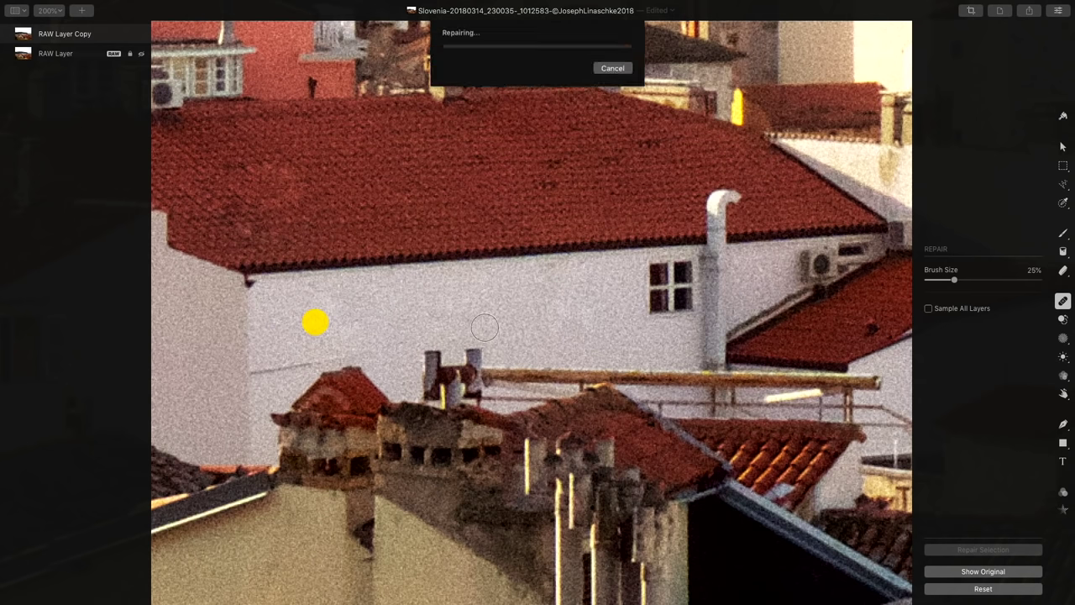
pyautogui.hscroll(3, 415, 317)
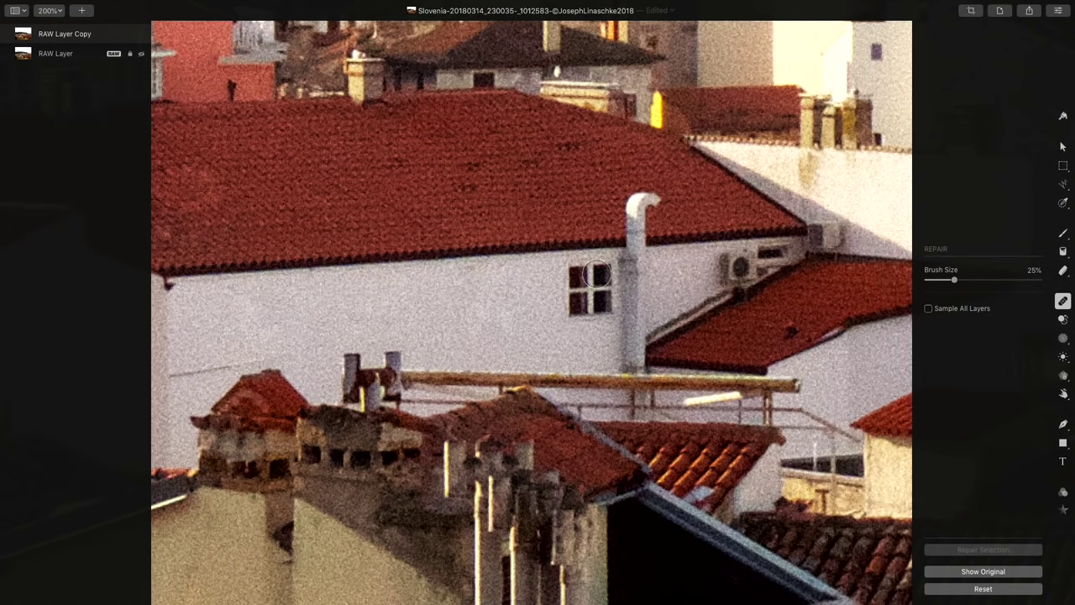
pyautogui.moveTo(602, 273)
pyautogui.mouseDown()
pyautogui.moveTo(601, 298)
pyautogui.moveTo(573, 312)
pyautogui.moveTo(575, 273)
pyautogui.moveTo(588, 271)
pyautogui.moveTo(592, 298)
pyautogui.mouseUp()
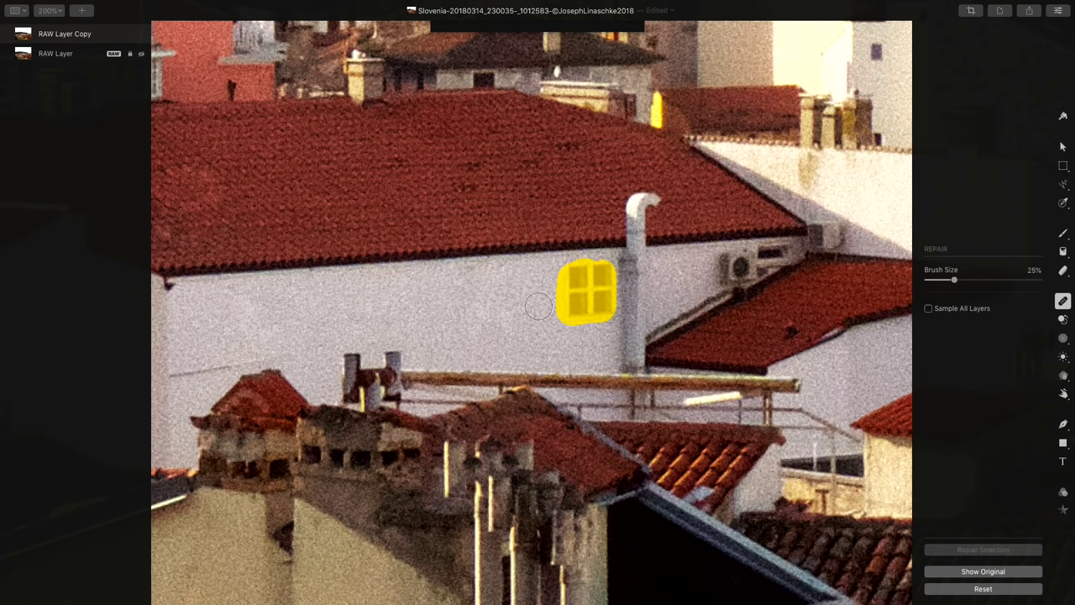
pyautogui.scroll(-5, 580, 275)
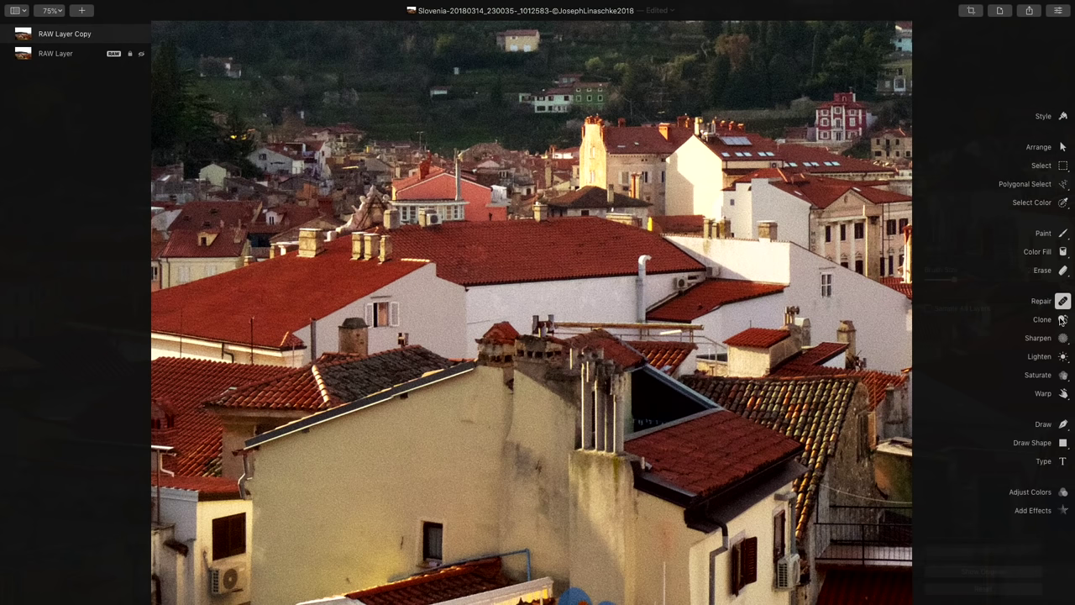
# With the Clone tool, sample the shuttered window and stamp a copy onto the wall.
pyautogui.click(1062, 319)
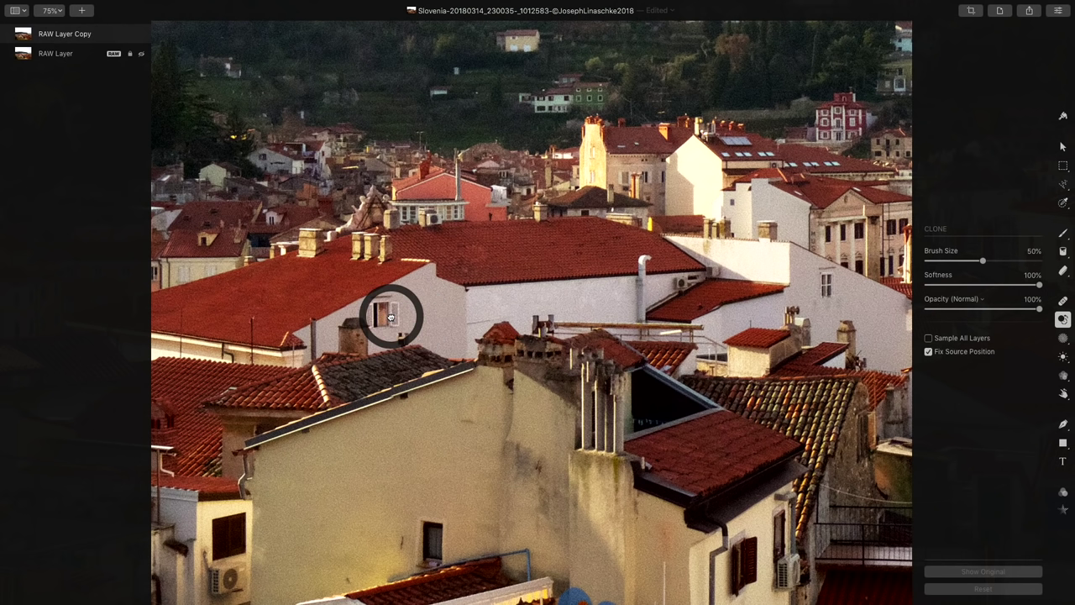
pyautogui.keyDown('alt'); pyautogui.click(391, 315); pyautogui.keyUp('alt')
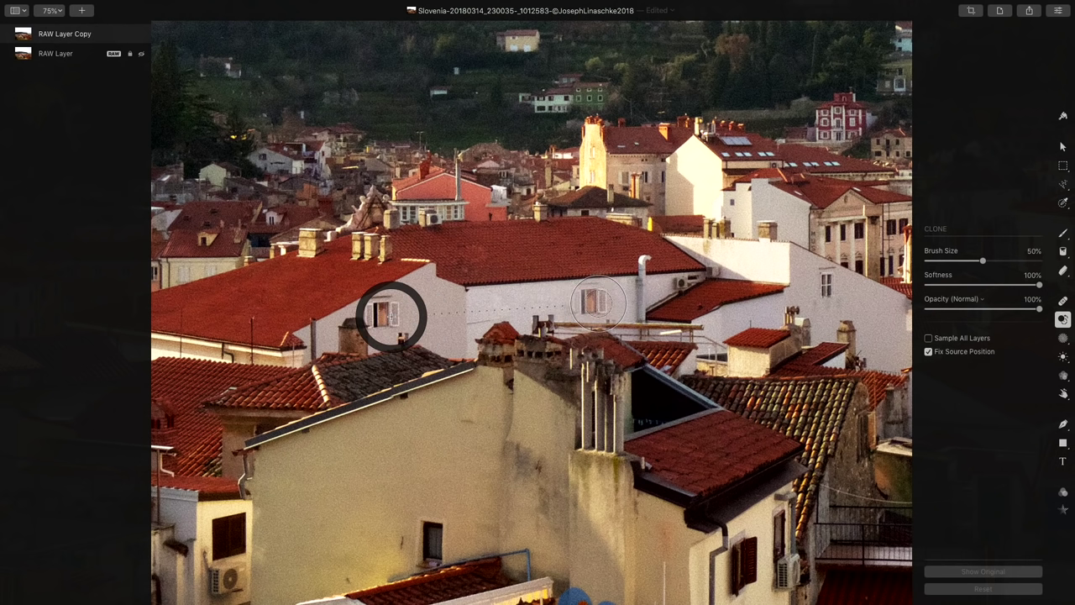
pyautogui.keyDown('alt'); pyautogui.click(384, 314); pyautogui.keyUp('alt')
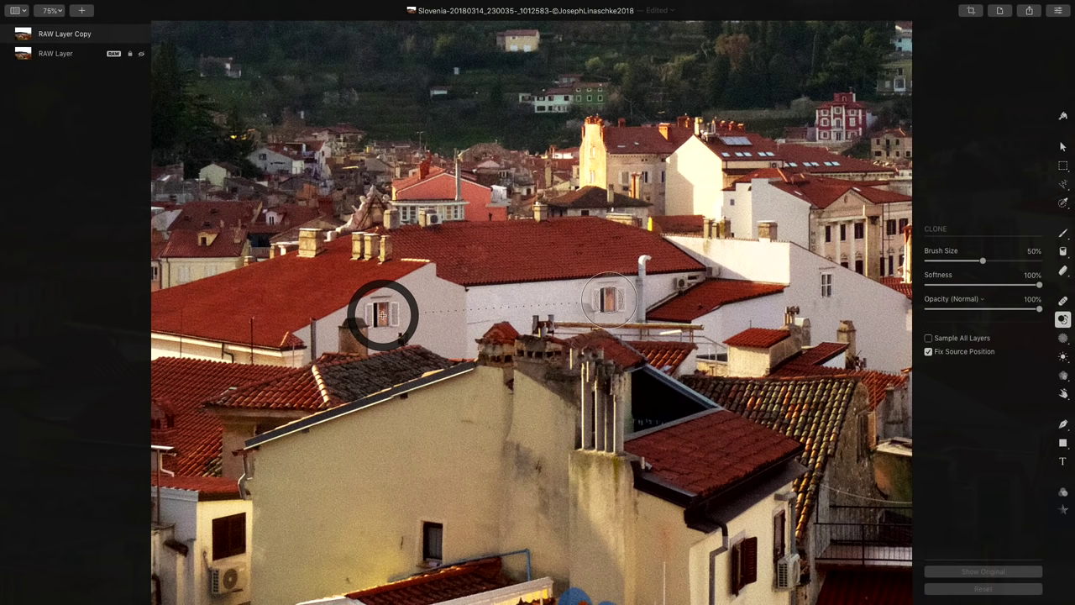
pyautogui.click(609, 299)
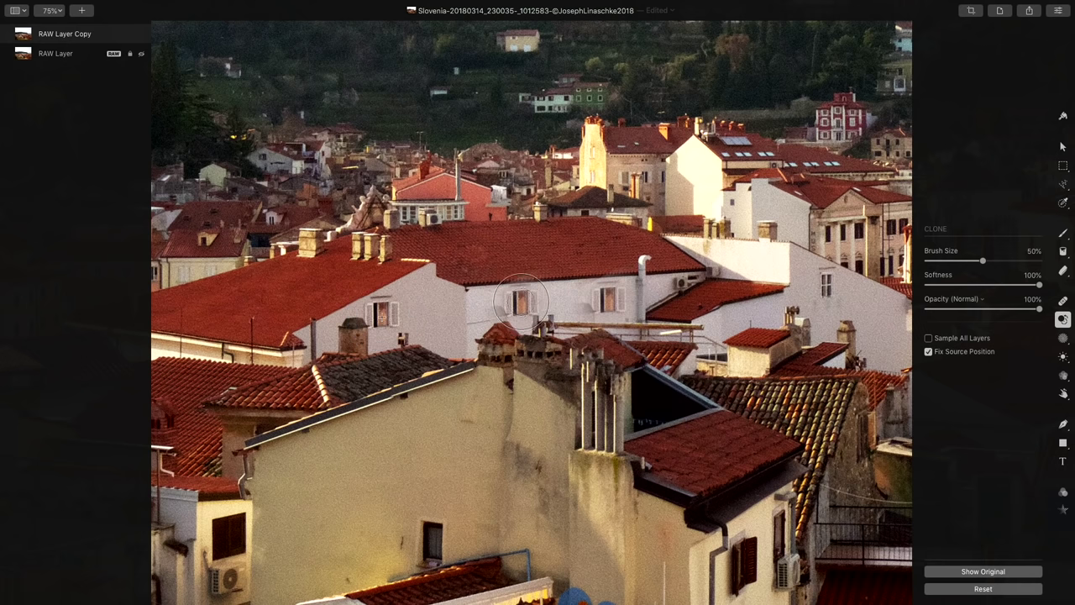
pyautogui.keyDown('alt'); pyautogui.click(382, 314); pyautogui.keyUp('alt')
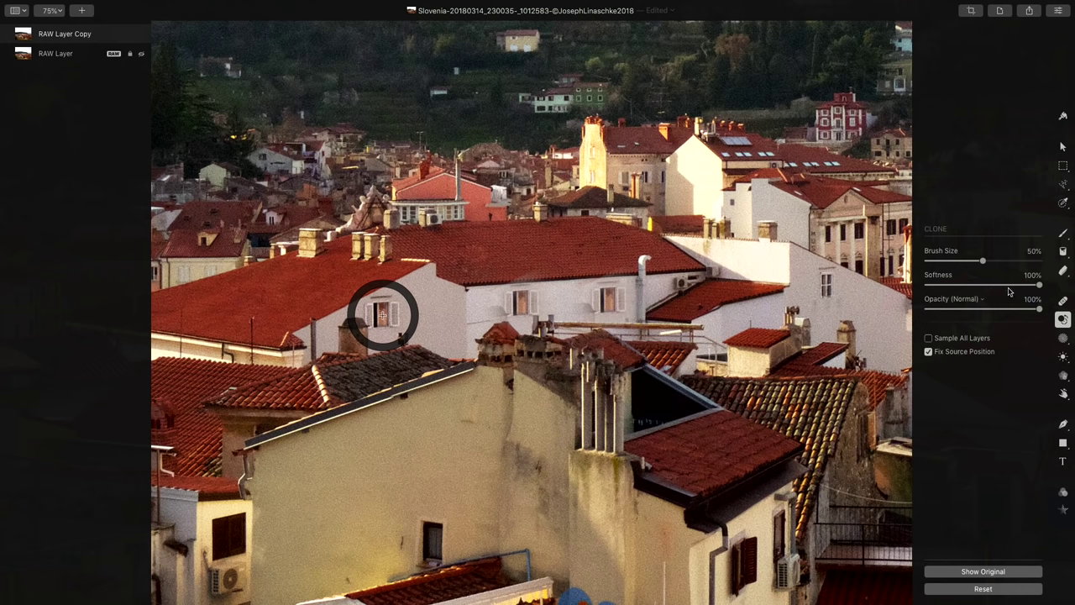
# Lower clone softness to 25%, paint another window copy, then undo the cloned copies.
pyautogui.moveTo(1009, 291); pyautogui.dragTo(974, 272)
pyautogui.click(520, 301)
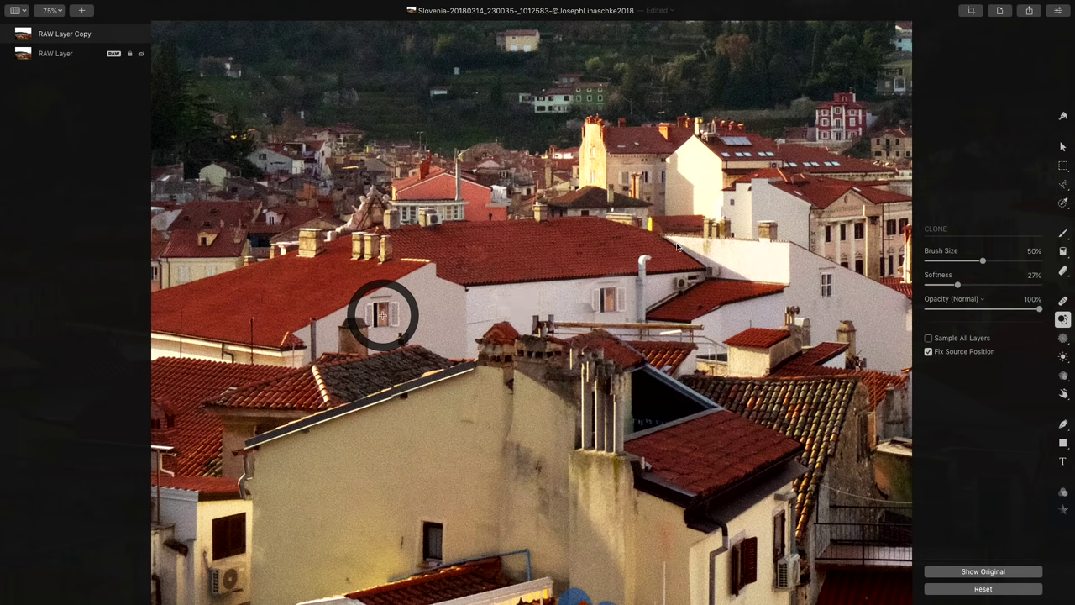
pyautogui.press('super+z')
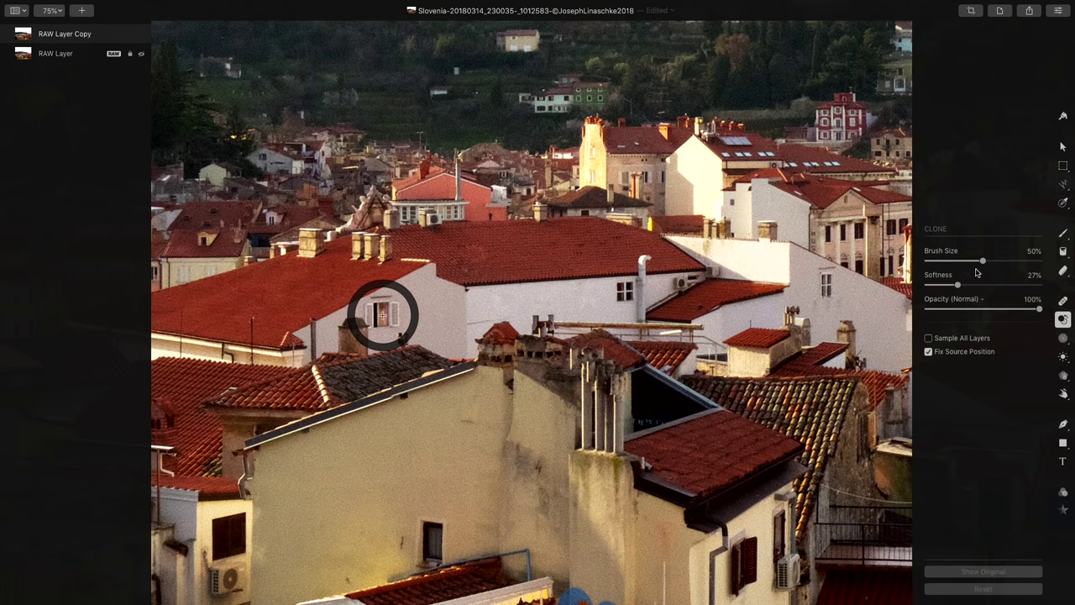
pyautogui.moveTo(957, 286); pyautogui.dragTo(964, 260)
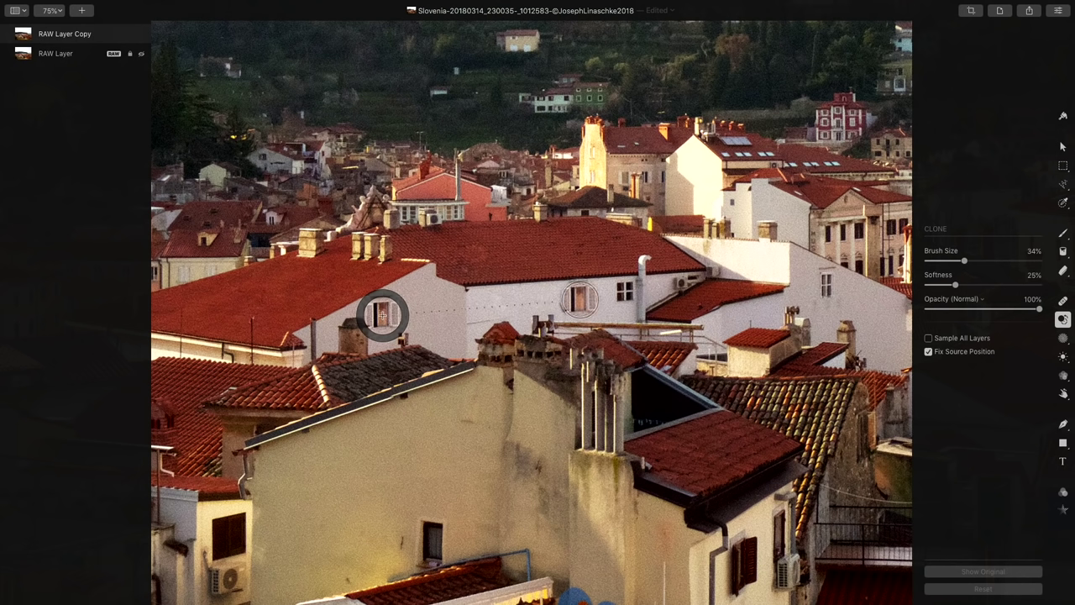
pyautogui.moveTo(382, 315); pyautogui.dragTo(384, 319)
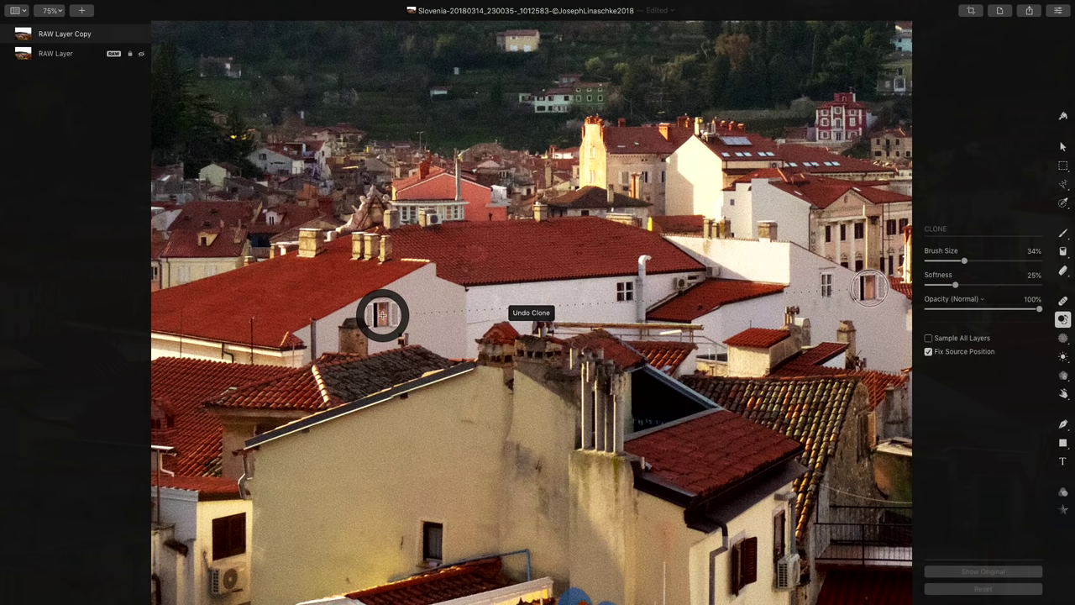
pyautogui.click(1039, 309)
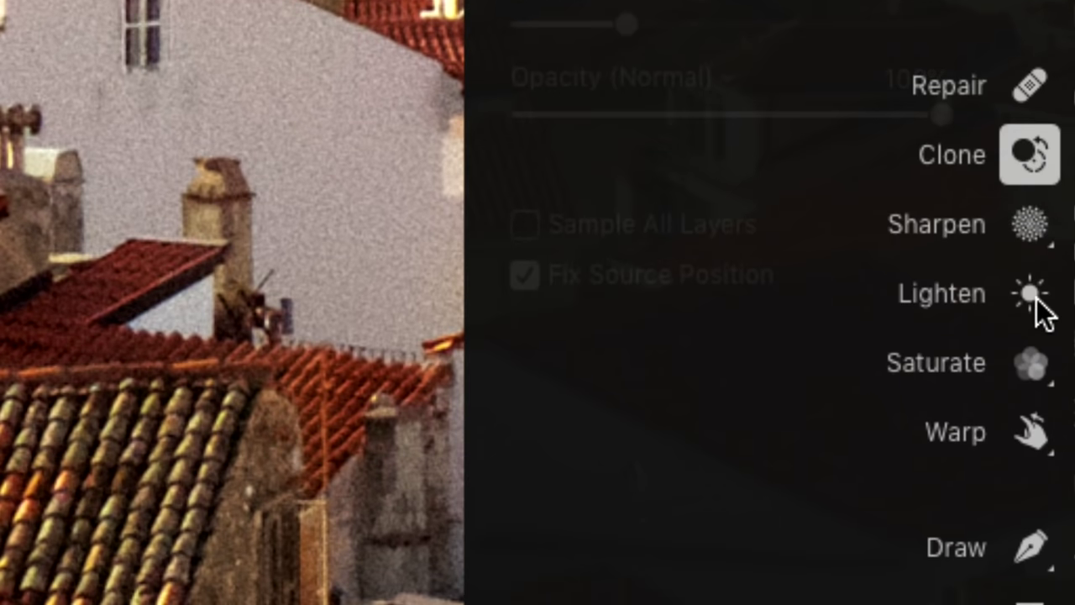
# Look over the Lighten, Sharpen and Saturate brushes, then choose the Warp tool.
pyautogui.click(1032, 294)
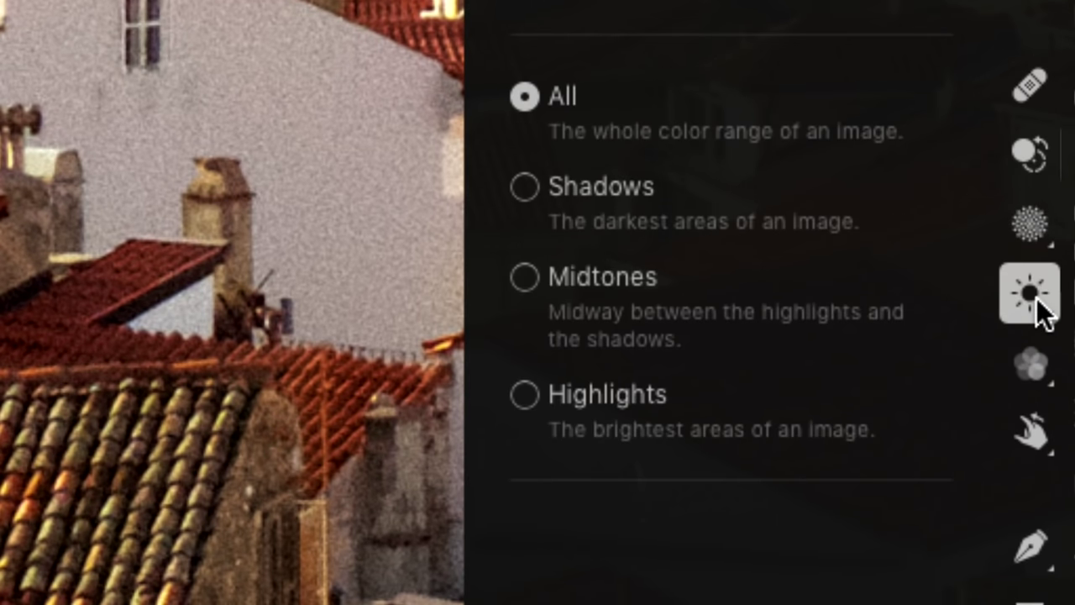
pyautogui.click(1041, 310)
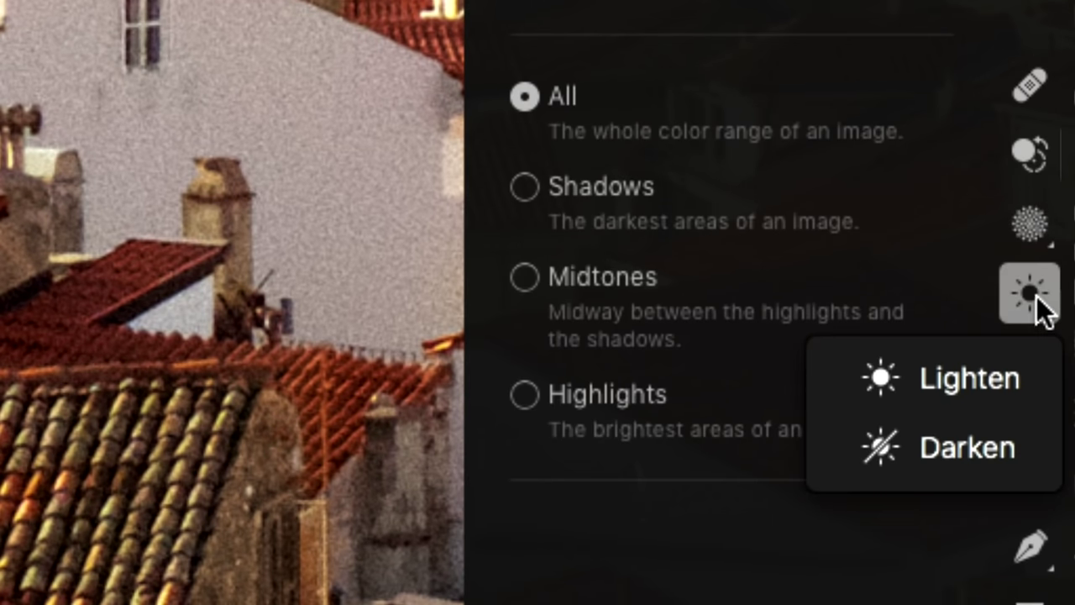
pyautogui.click(1037, 243)
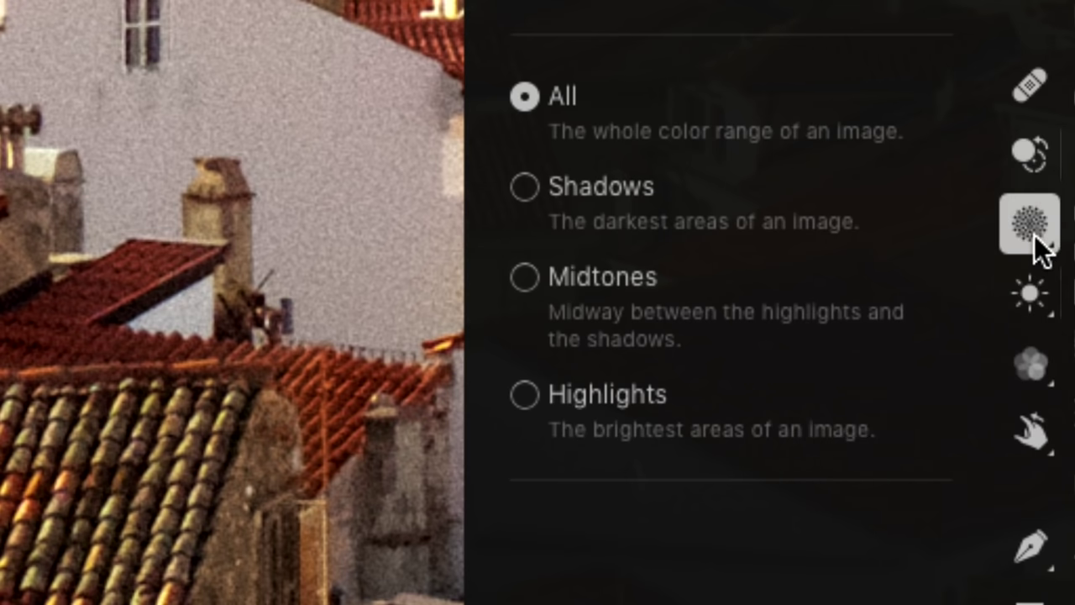
pyautogui.click(1038, 244)
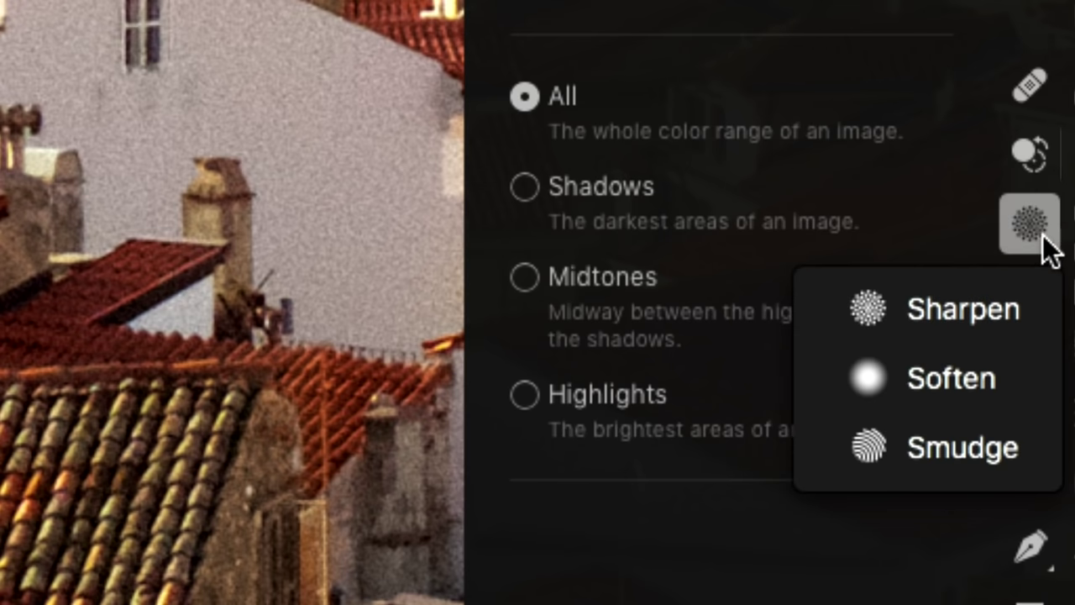
pyautogui.click(1041, 244)
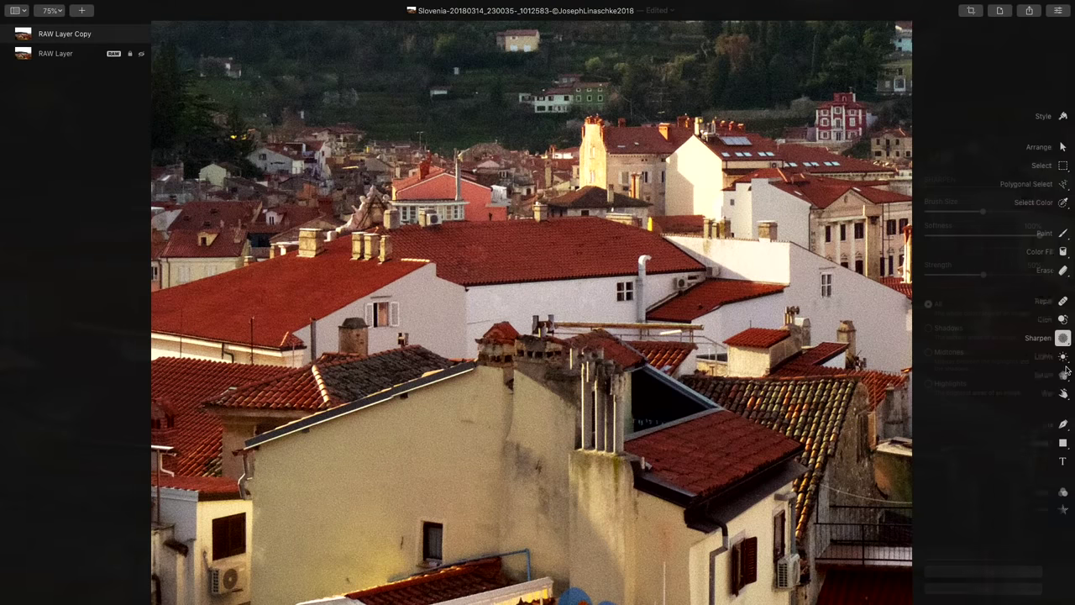
pyautogui.click(1064, 376)
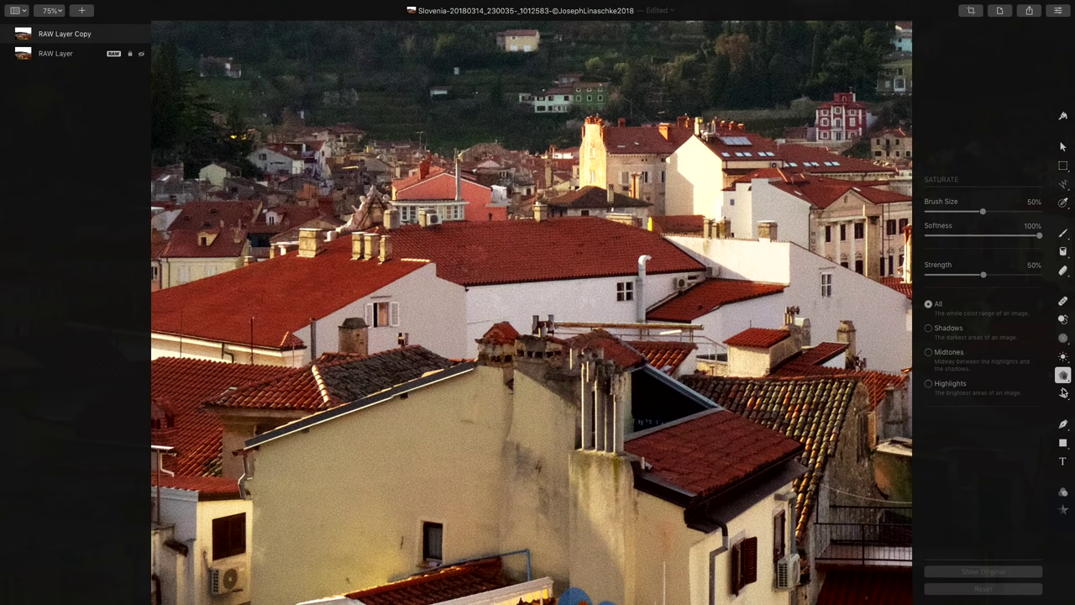
pyautogui.click(1064, 394)
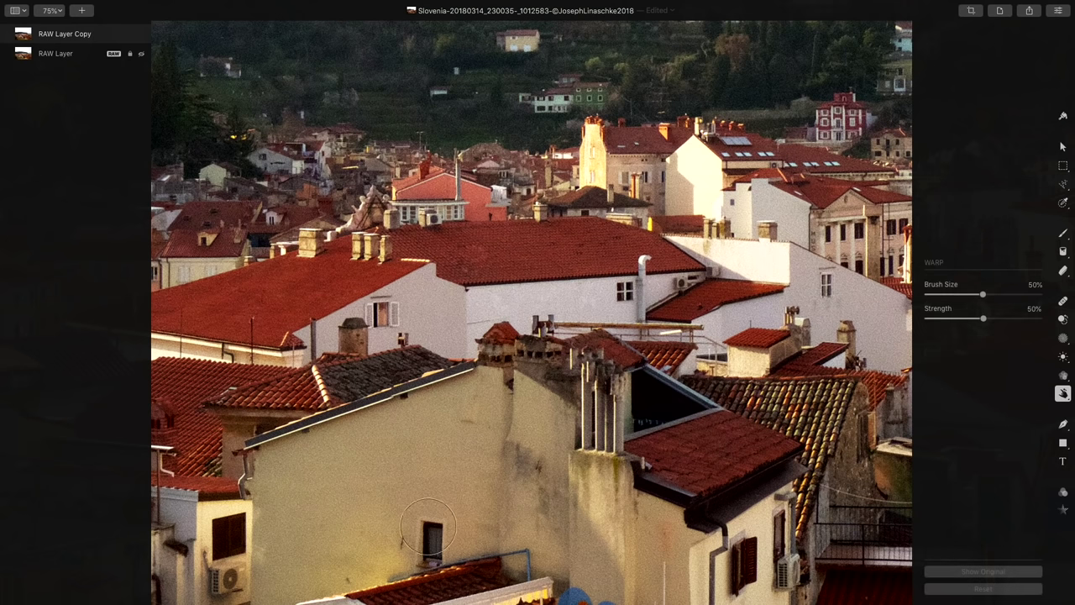
# Warp the cream building's small window upward into a tall arched window.
pyautogui.moveTo(428, 538)
pyautogui.mouseDown()
pyautogui.moveTo(431, 437)
pyautogui.moveTo(431, 500)
pyautogui.moveTo(431, 458)
pyautogui.mouseUp()
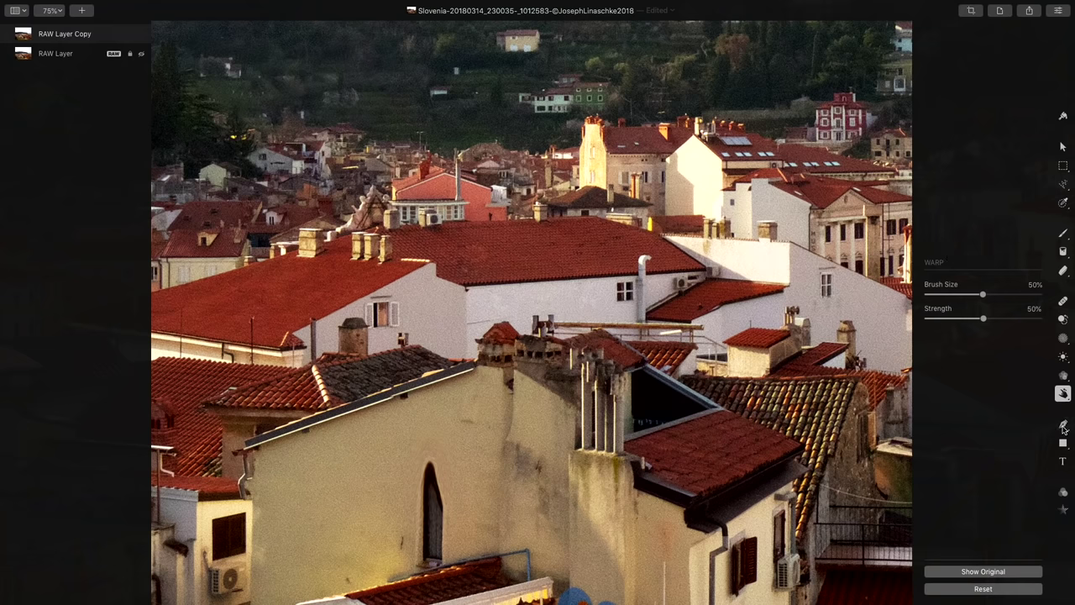
pyautogui.click(1064, 427)
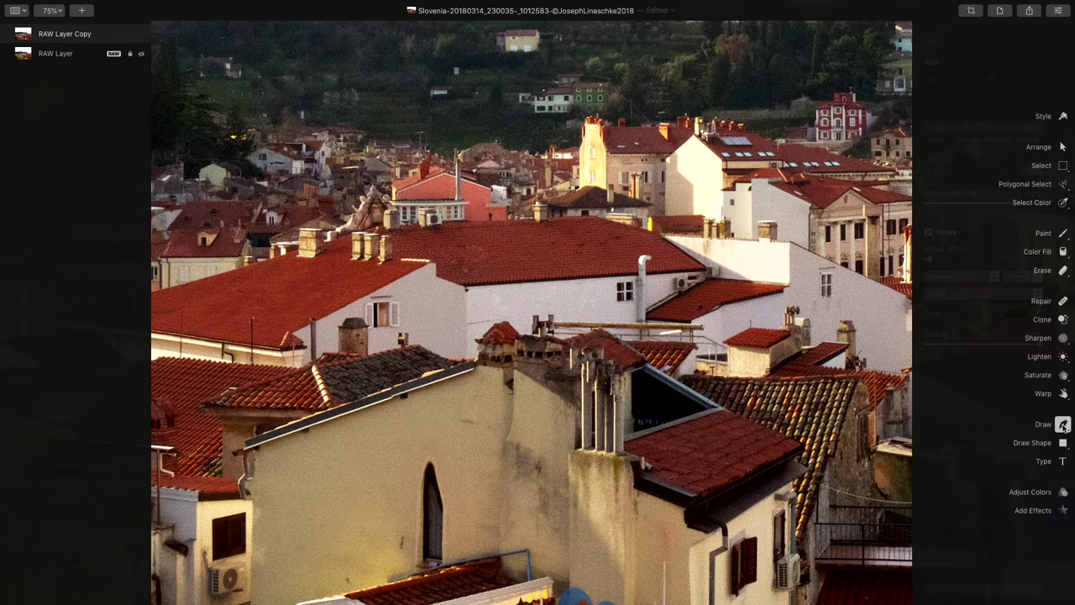
# Draw a closed diamond-shaped path over the rooftops using point-by-point drawing.
pyautogui.click(1064, 427)
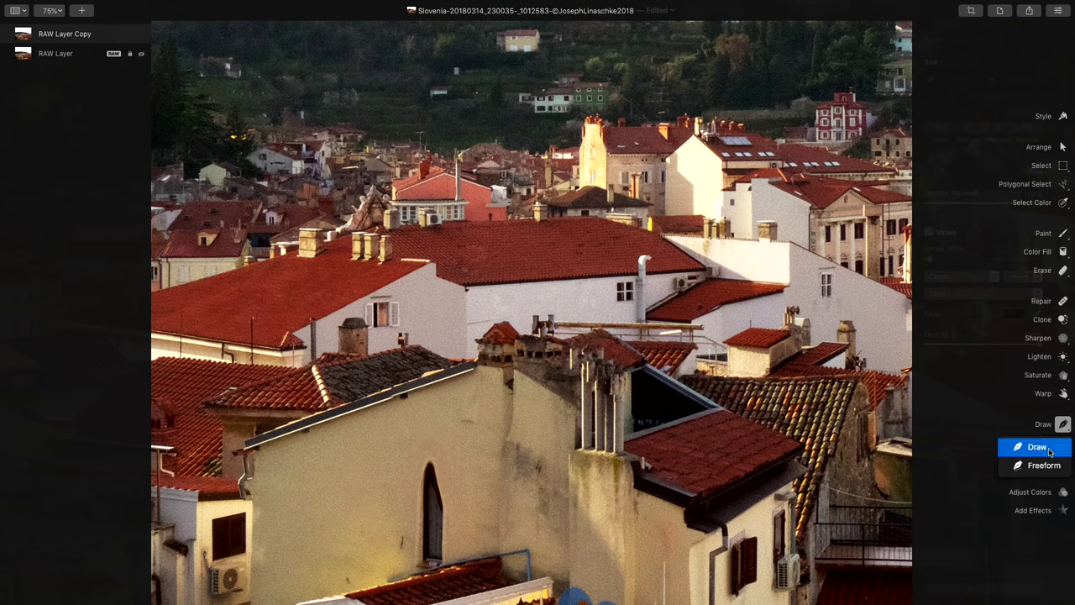
pyautogui.click(1049, 450)
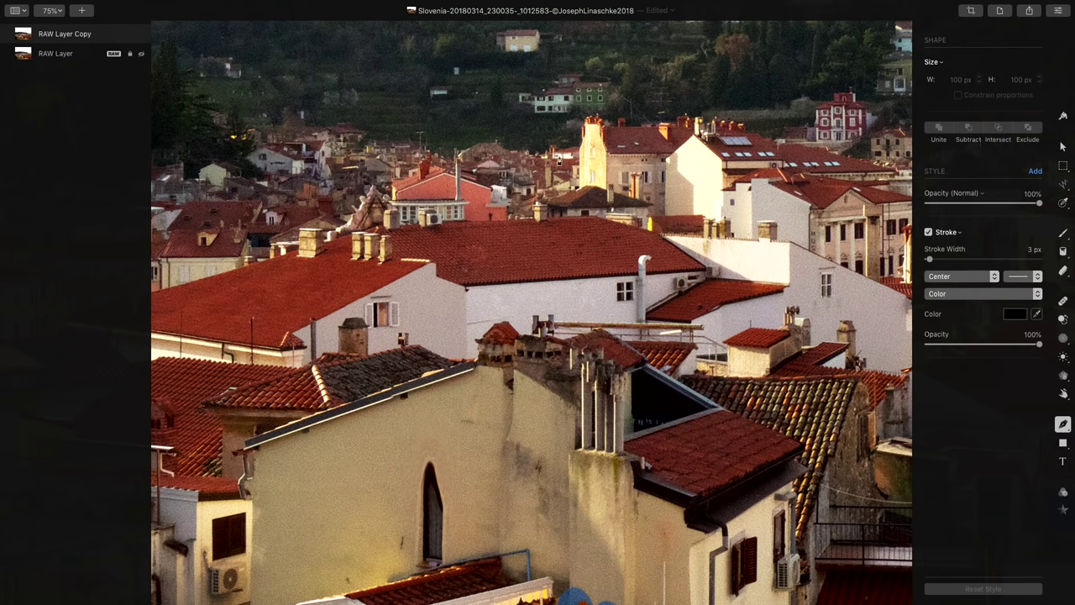
pyautogui.click(343, 239)
pyautogui.click(456, 350)
pyautogui.click(569, 236)
pyautogui.click(479, 148)
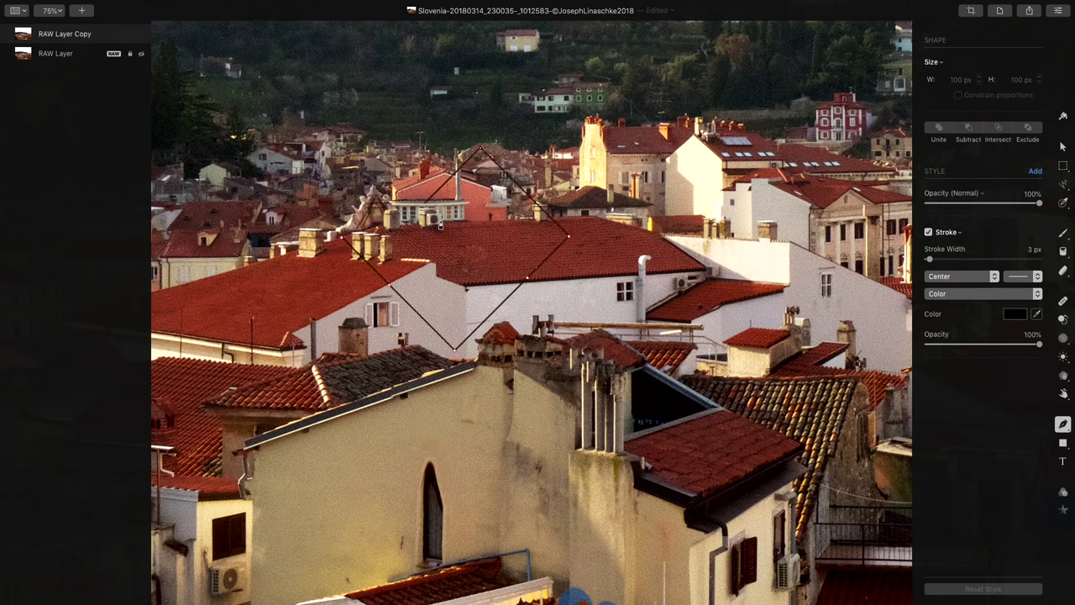
pyautogui.click(424, 201)
pyautogui.click(406, 238)
pyautogui.click(360, 199)
pyautogui.click(326, 241)
pyautogui.click(343, 238)
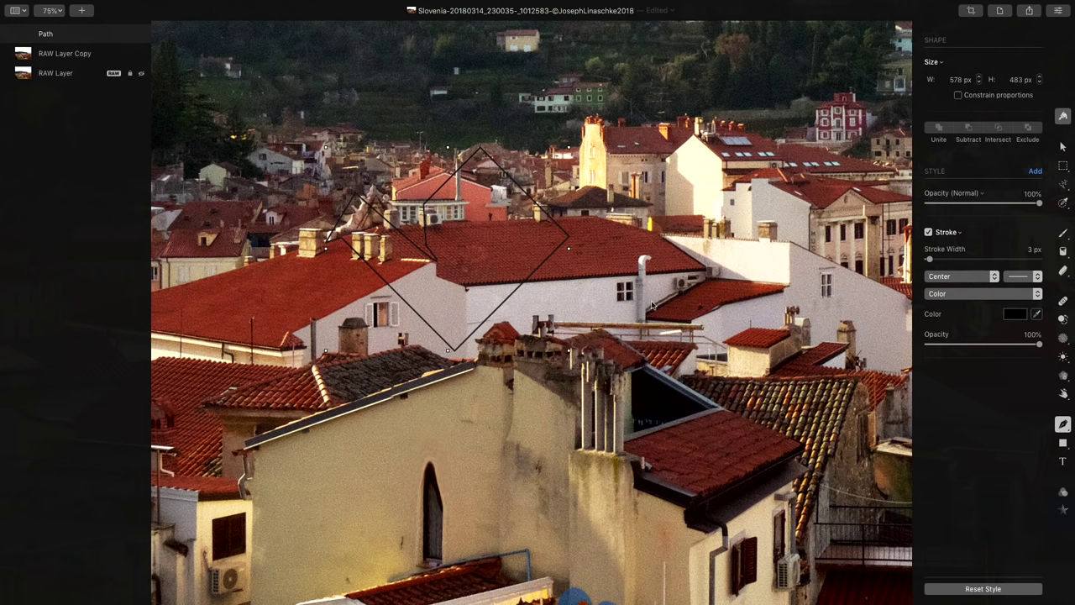
# Switch the Draw tool to Freeform and draw a wavy line across the pale wall.
pyautogui.click(1063, 424)
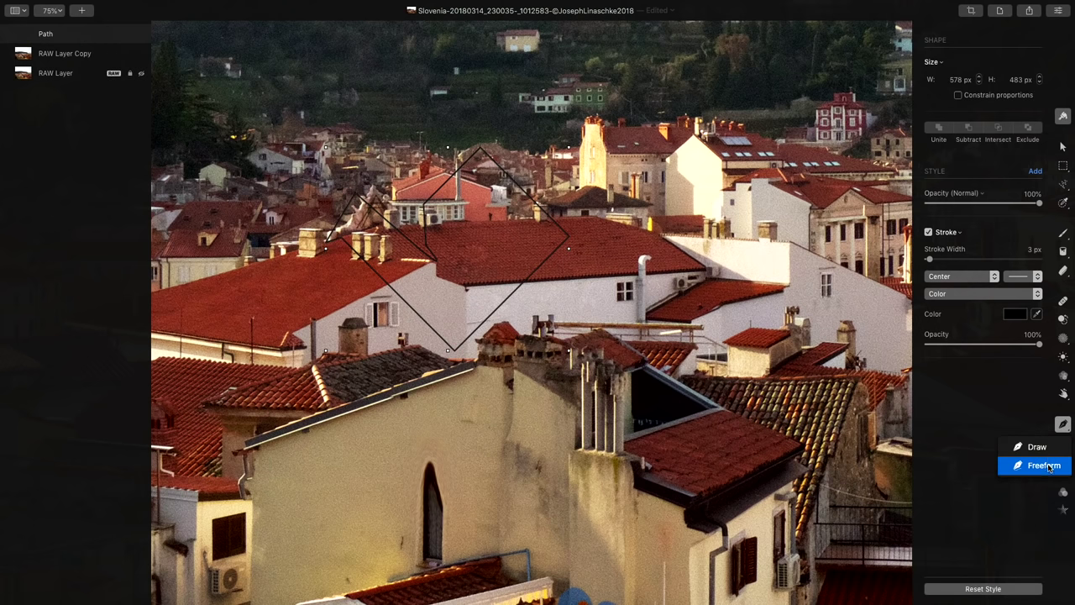
pyautogui.click(1037, 463)
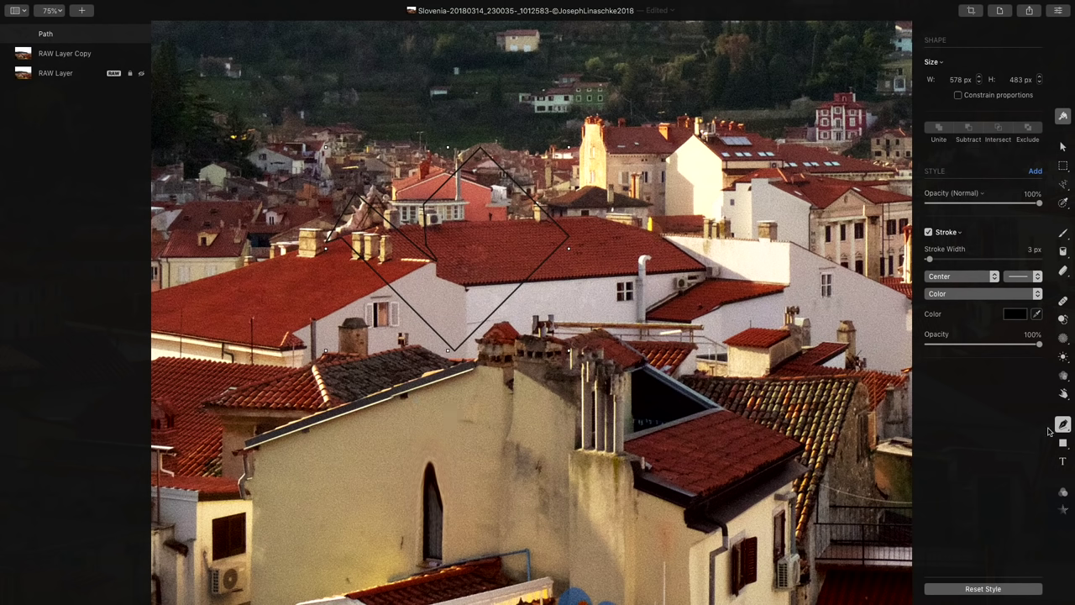
pyautogui.moveTo(365, 442)
pyautogui.mouseDown()
pyautogui.moveTo(412, 420)
pyautogui.moveTo(490, 424)
pyautogui.moveTo(611, 456)
pyautogui.moveTo(700, 448)
pyautogui.moveTo(700, 423)
pyautogui.moveTo(411, 369)
pyautogui.moveTo(384, 373)
pyautogui.moveTo(272, 460)
pyautogui.moveTo(352, 505)
pyautogui.moveTo(475, 505)
pyautogui.moveTo(493, 476)
pyautogui.moveTo(596, 502)
pyautogui.mouseUp()
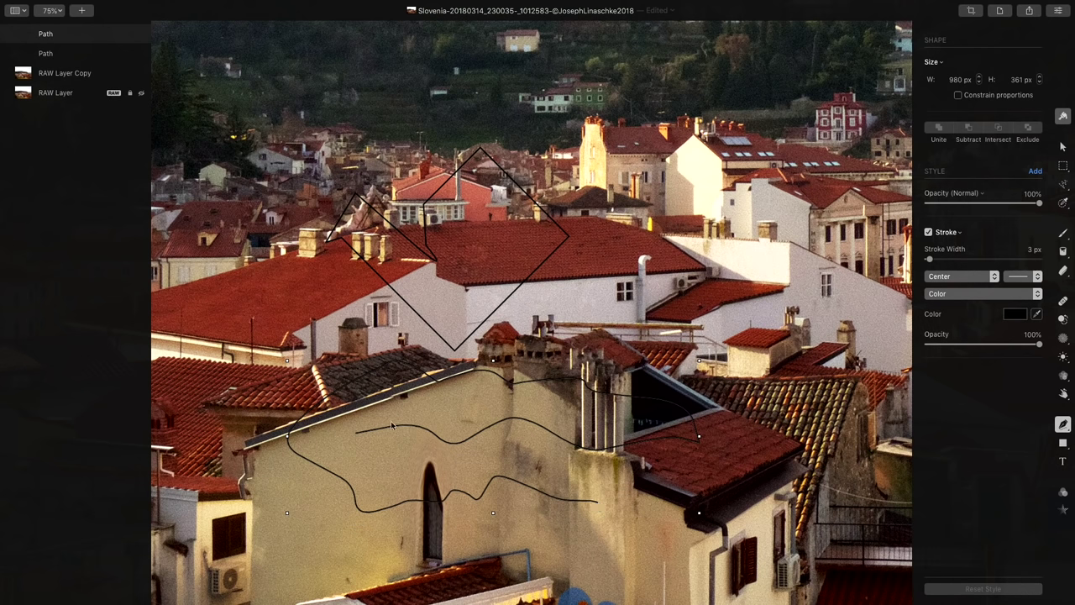
pyautogui.click(1064, 444)
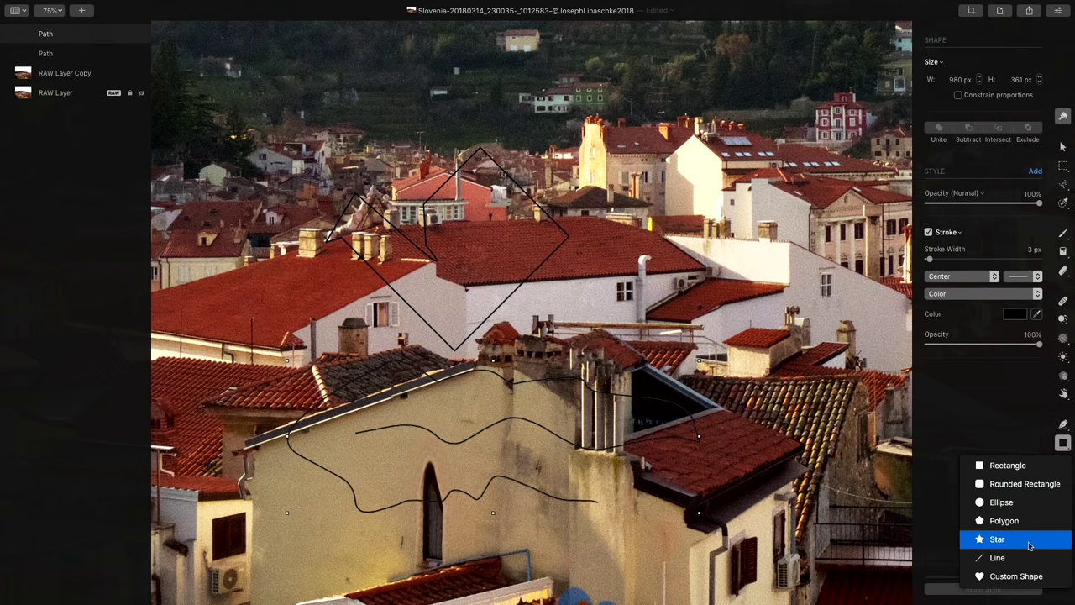
# Undo the paths and retouched layer copy, and make the original RAW layer visible again.
pyautogui.click(981, 464)
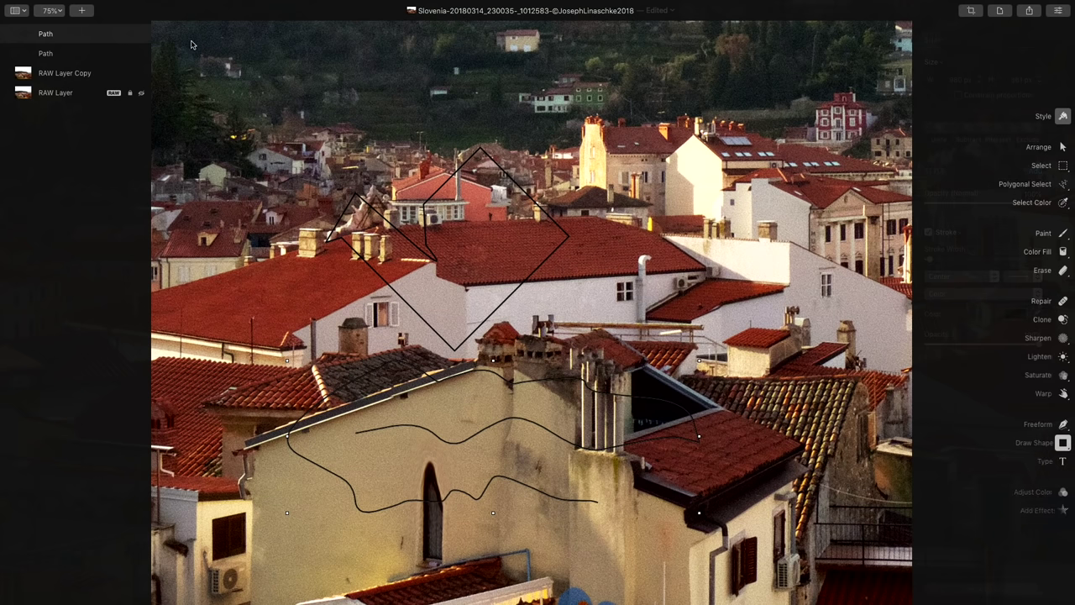
pyautogui.click(58, 36)
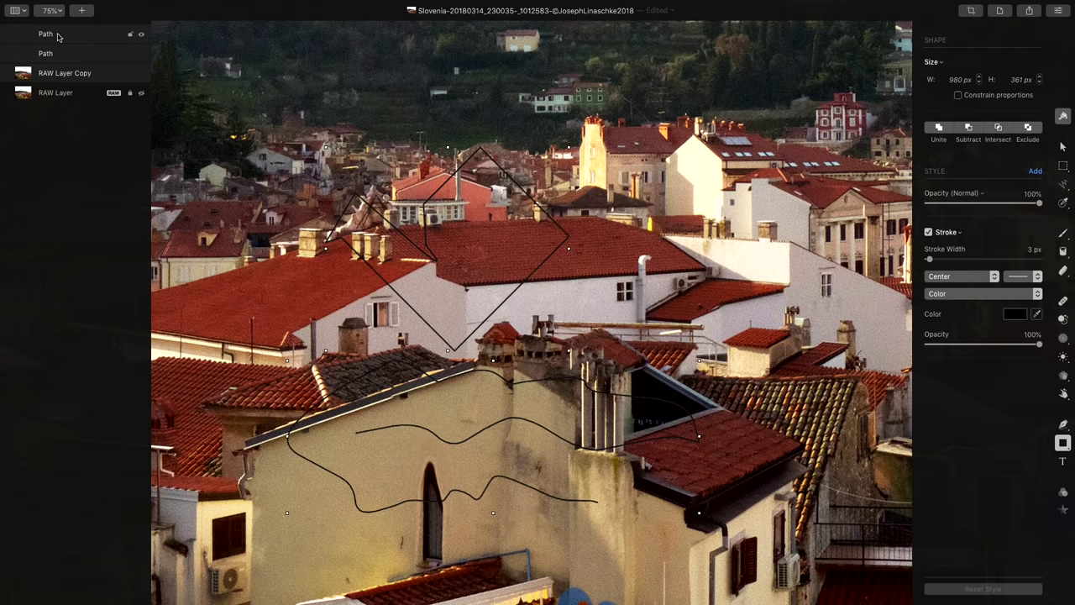
pyautogui.press('super+z')
pyautogui.press('super+z')
pyautogui.press('super+z')
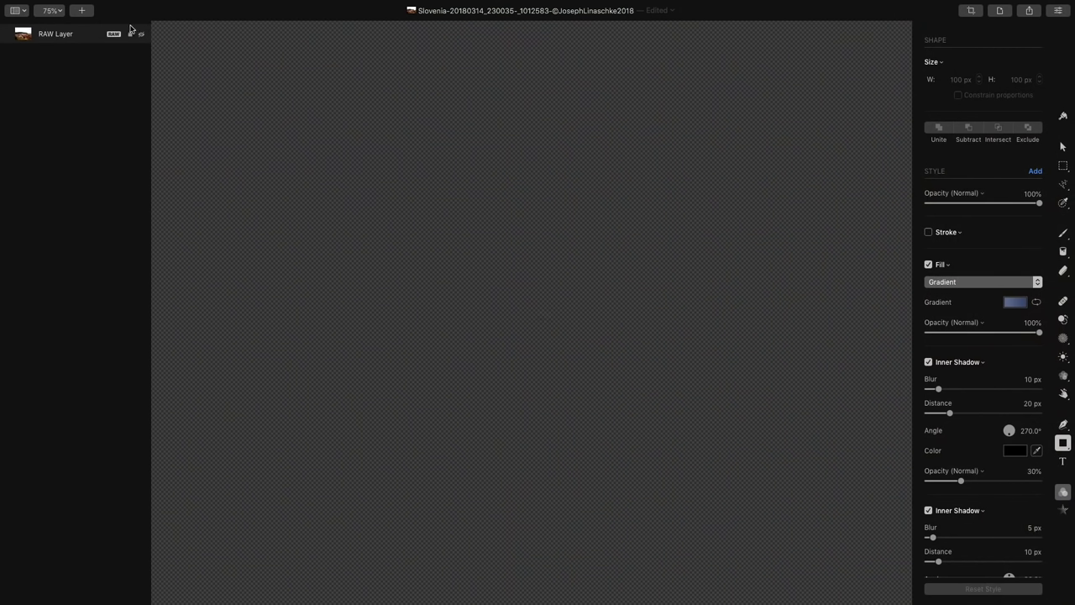
pyautogui.click(141, 35)
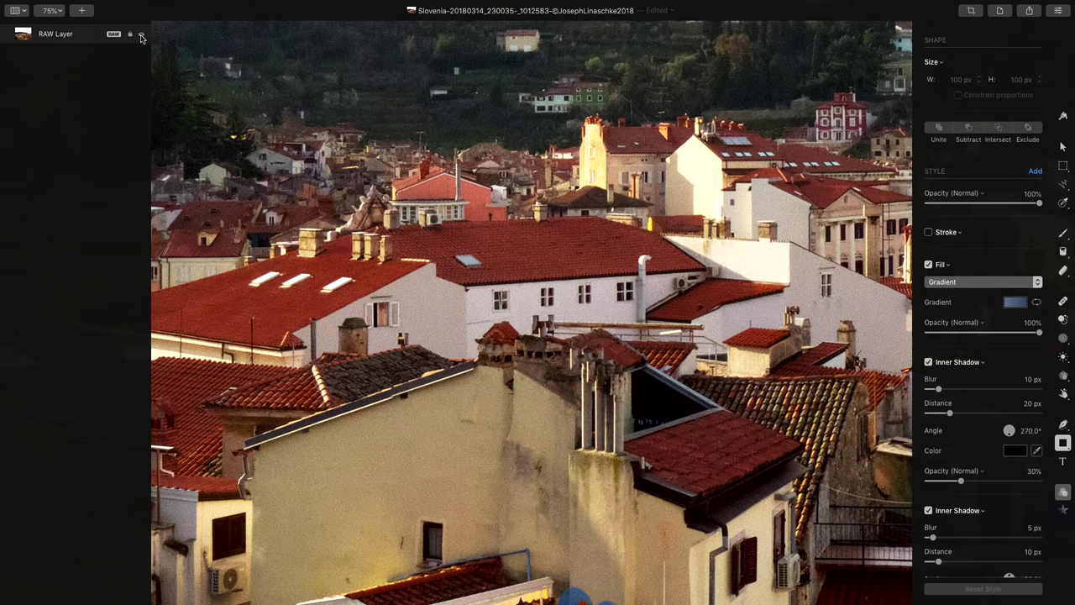
pyautogui.click(1064, 510)
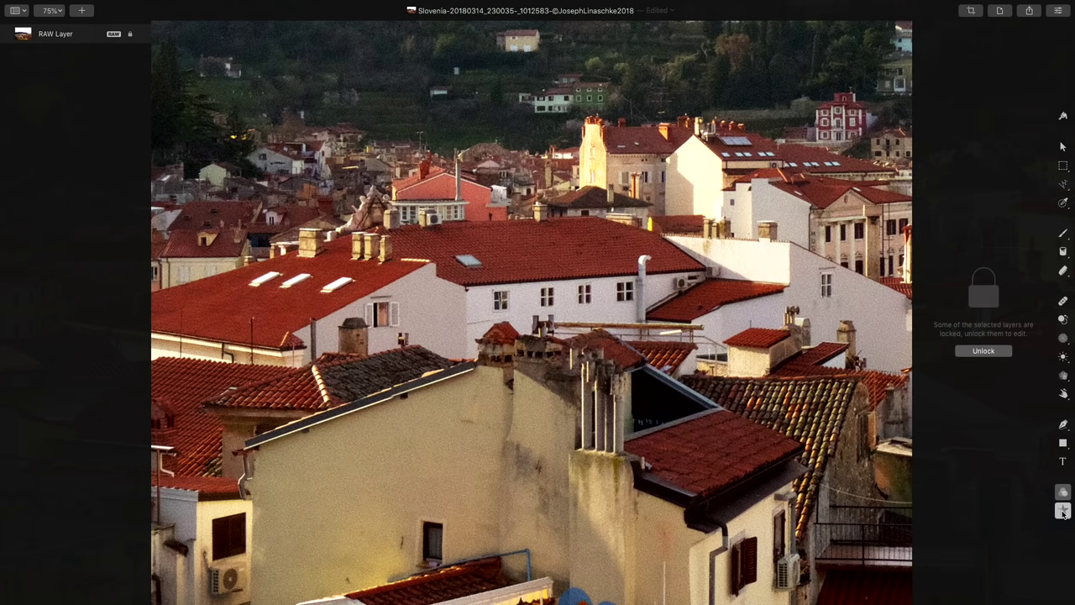
# Unlock the photo layer and apply the Mandala kaleidoscope, centring it mid-canvas.
pyautogui.click(983, 351)
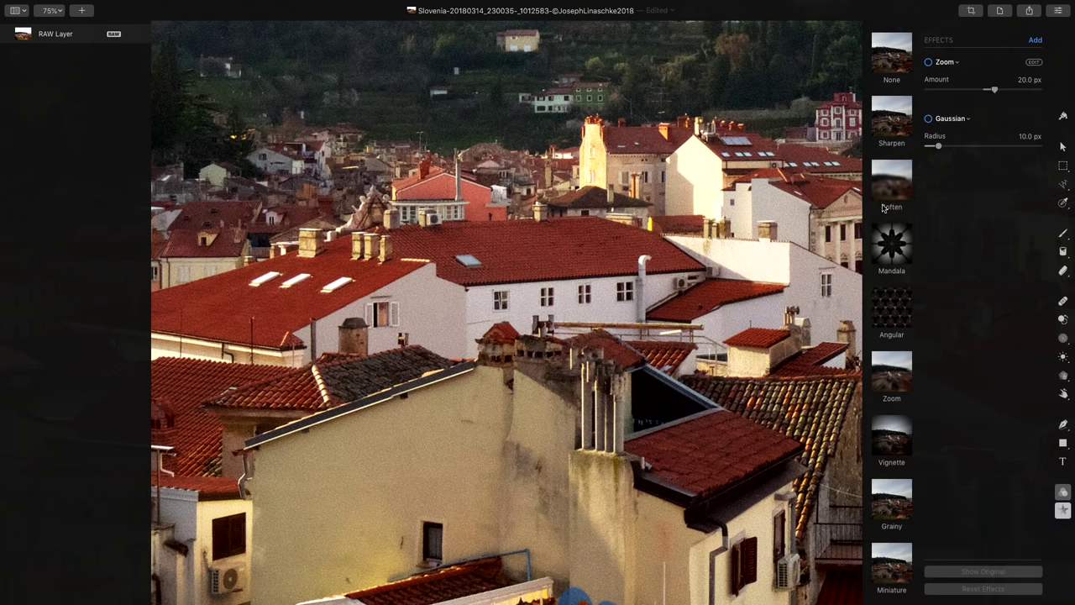
pyautogui.scroll(-3, 881, 261)
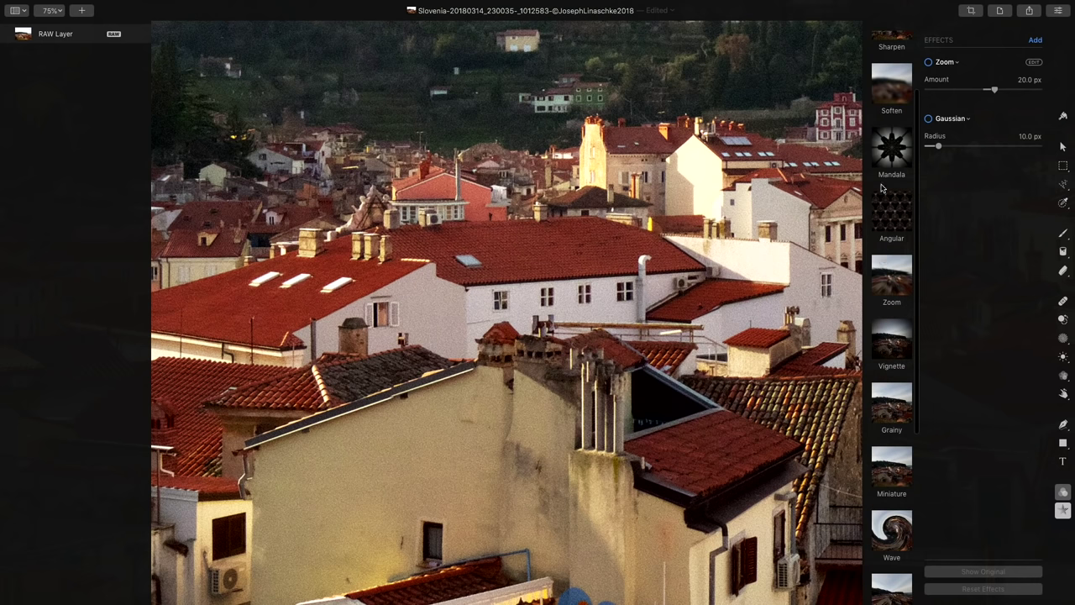
pyautogui.click(889, 152)
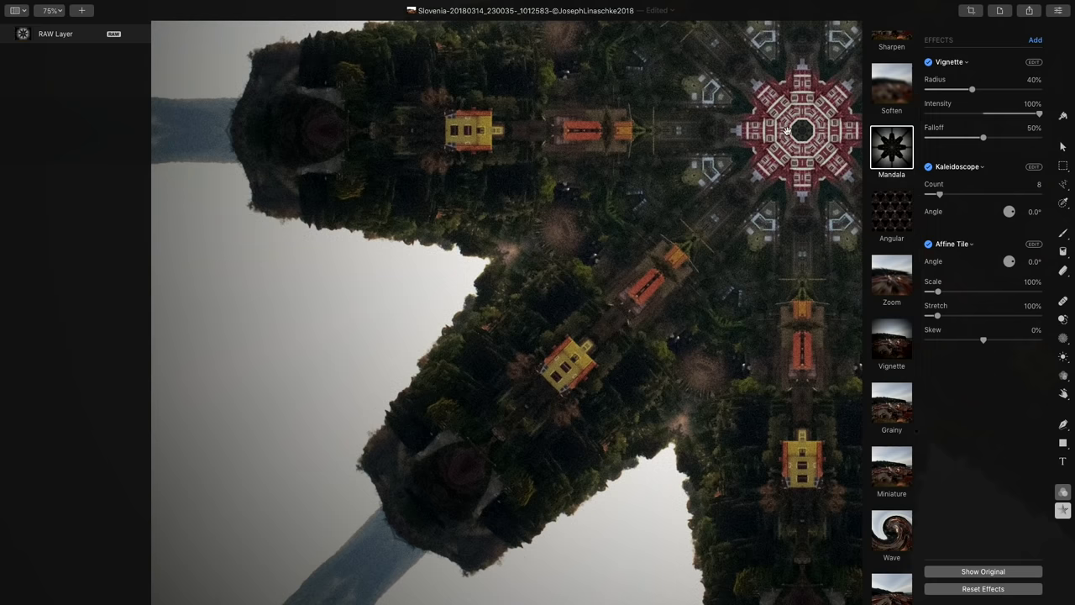
pyautogui.moveTo(787, 131); pyautogui.dragTo(412, 311)
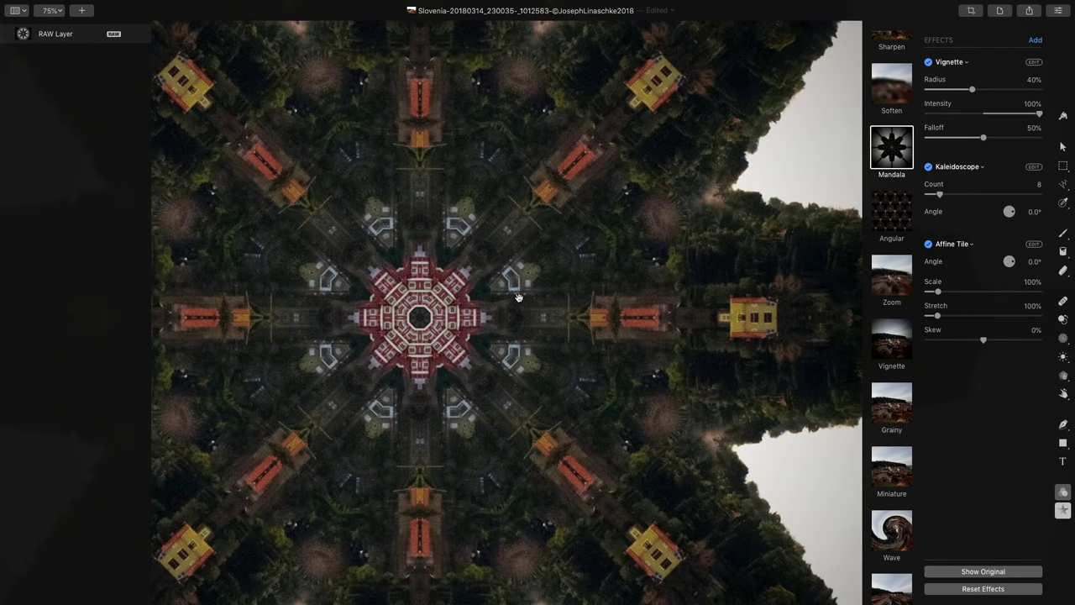
# Switch to the Angular preset, reposition its tiles, and set Twirl radius 152% and Triangle decay 44%.
pyautogui.scroll(-5, 518, 300)
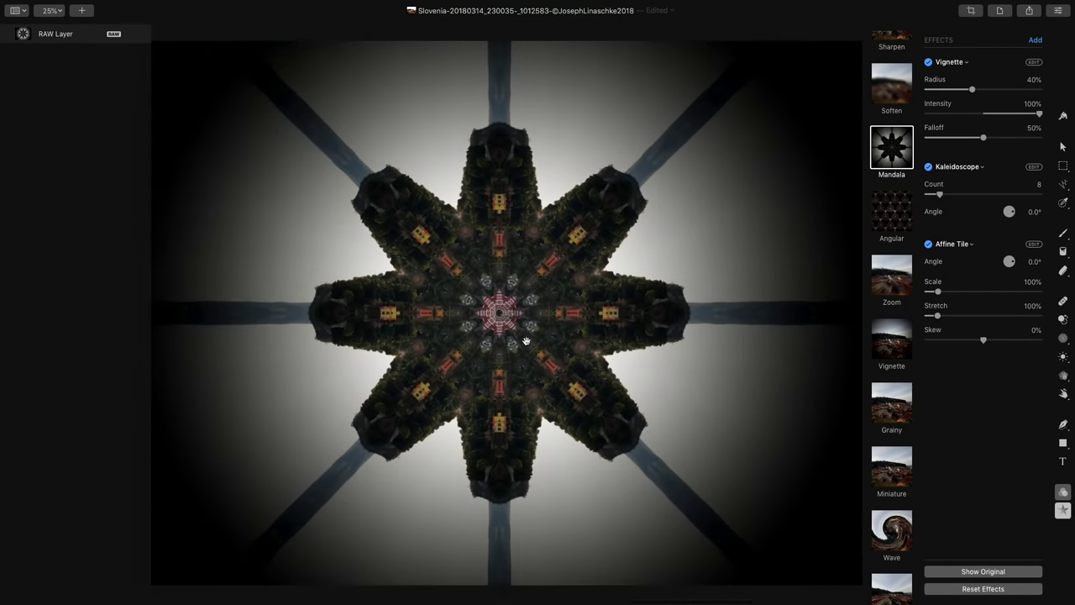
pyautogui.click(894, 213)
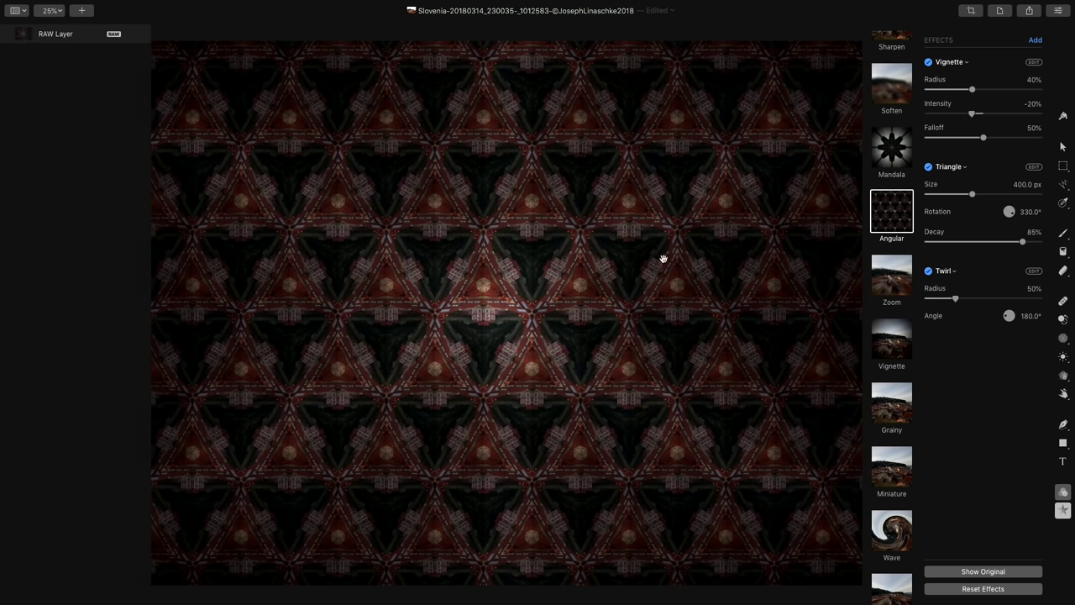
pyautogui.moveTo(502, 285); pyautogui.dragTo(566, 240)
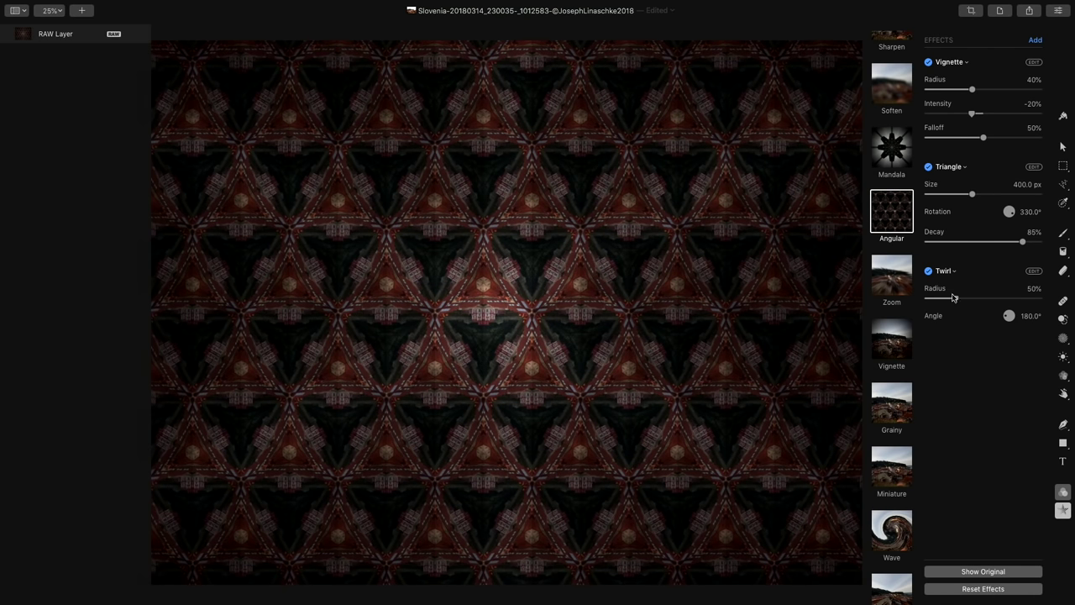
pyautogui.moveTo(953, 297); pyautogui.dragTo(1012, 298)
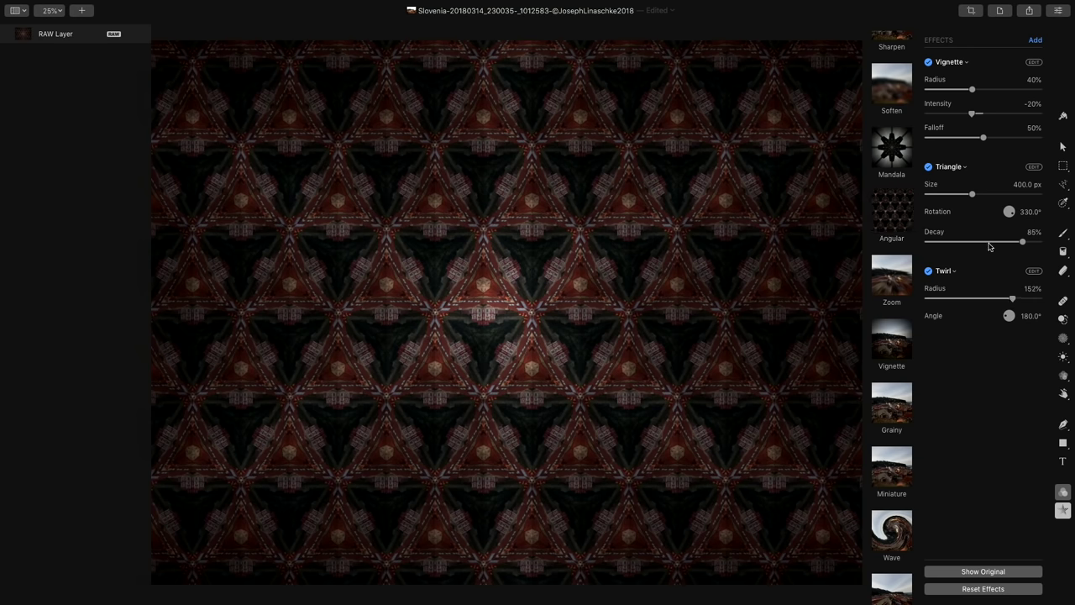
pyautogui.moveTo(989, 246); pyautogui.dragTo(976, 242)
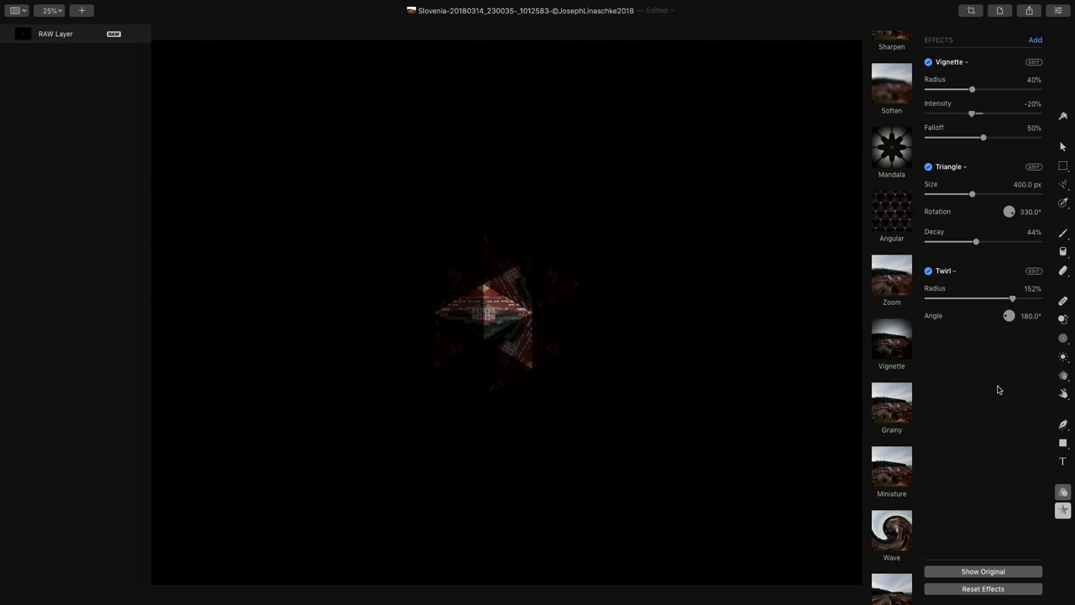
pyautogui.scroll(-2, 893, 378)
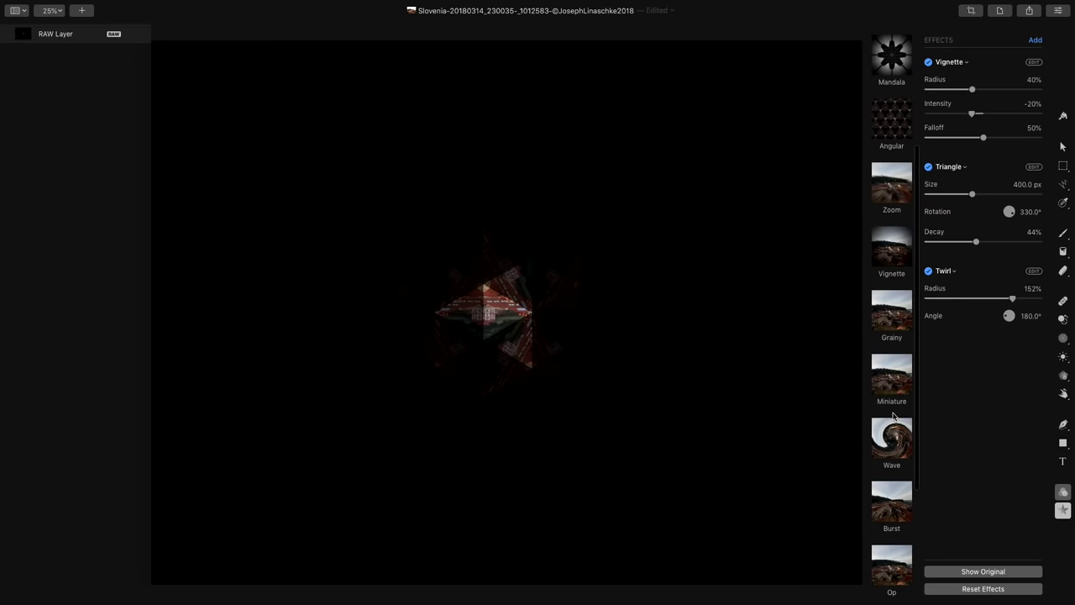
# Replace the Angular stack with the Wave preset and raise its Twirl radius to 94%.
pyautogui.click(891, 438)
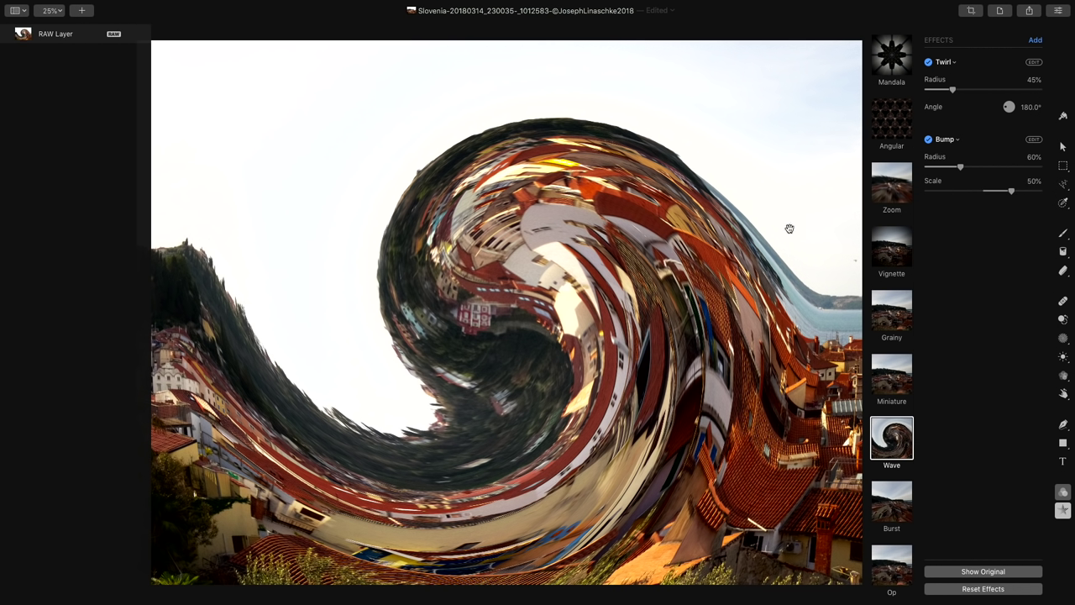
pyautogui.moveTo(950, 89); pyautogui.dragTo(979, 94)
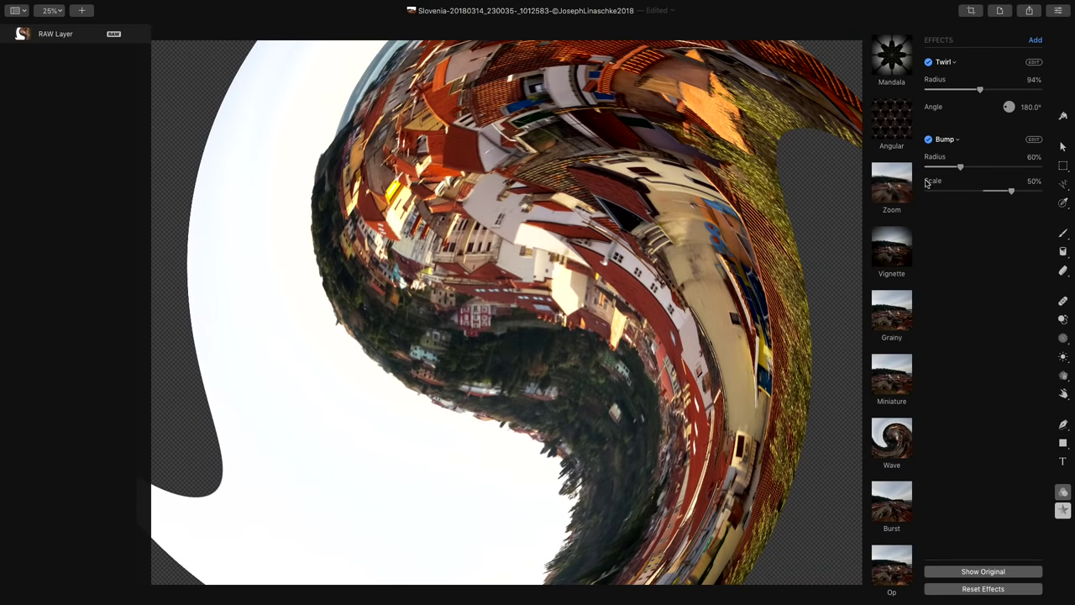
pyautogui.scroll(-5, 903, 481)
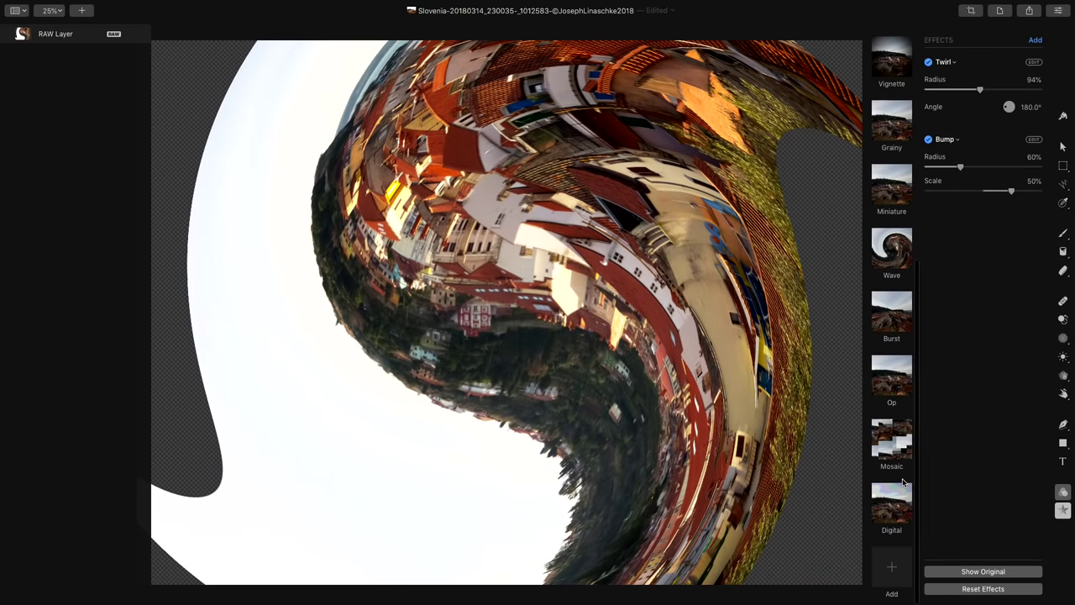